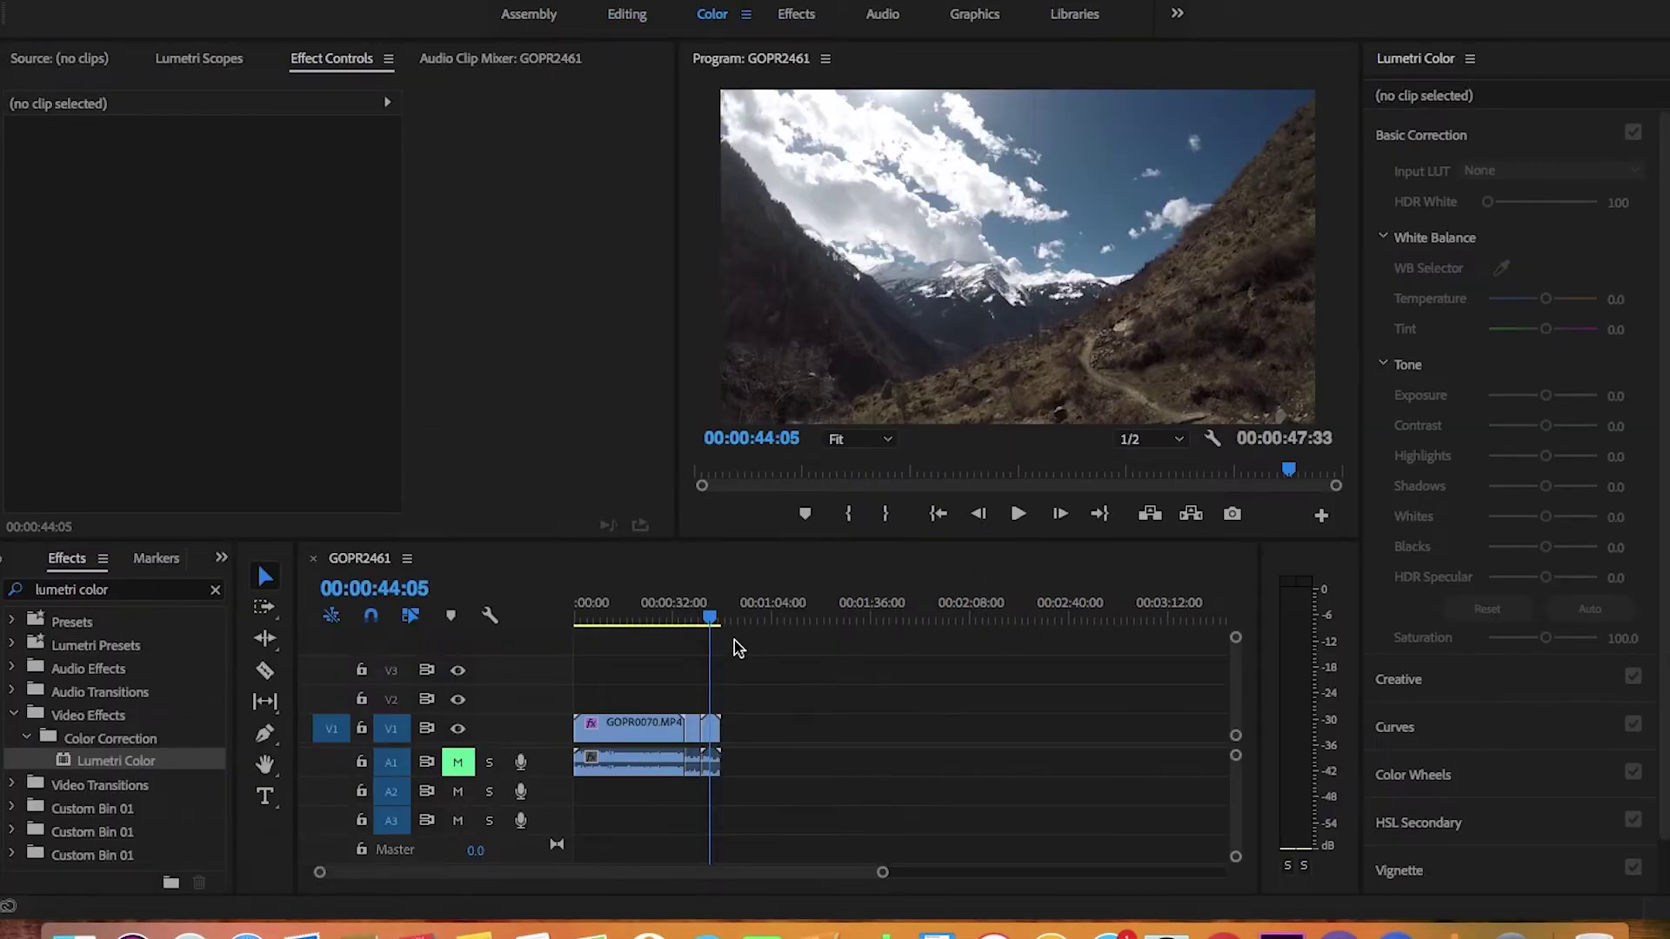
Scrub through the GOPR2461 sequence from the last clip to the first and back to review the footage
left_click(712, 623)
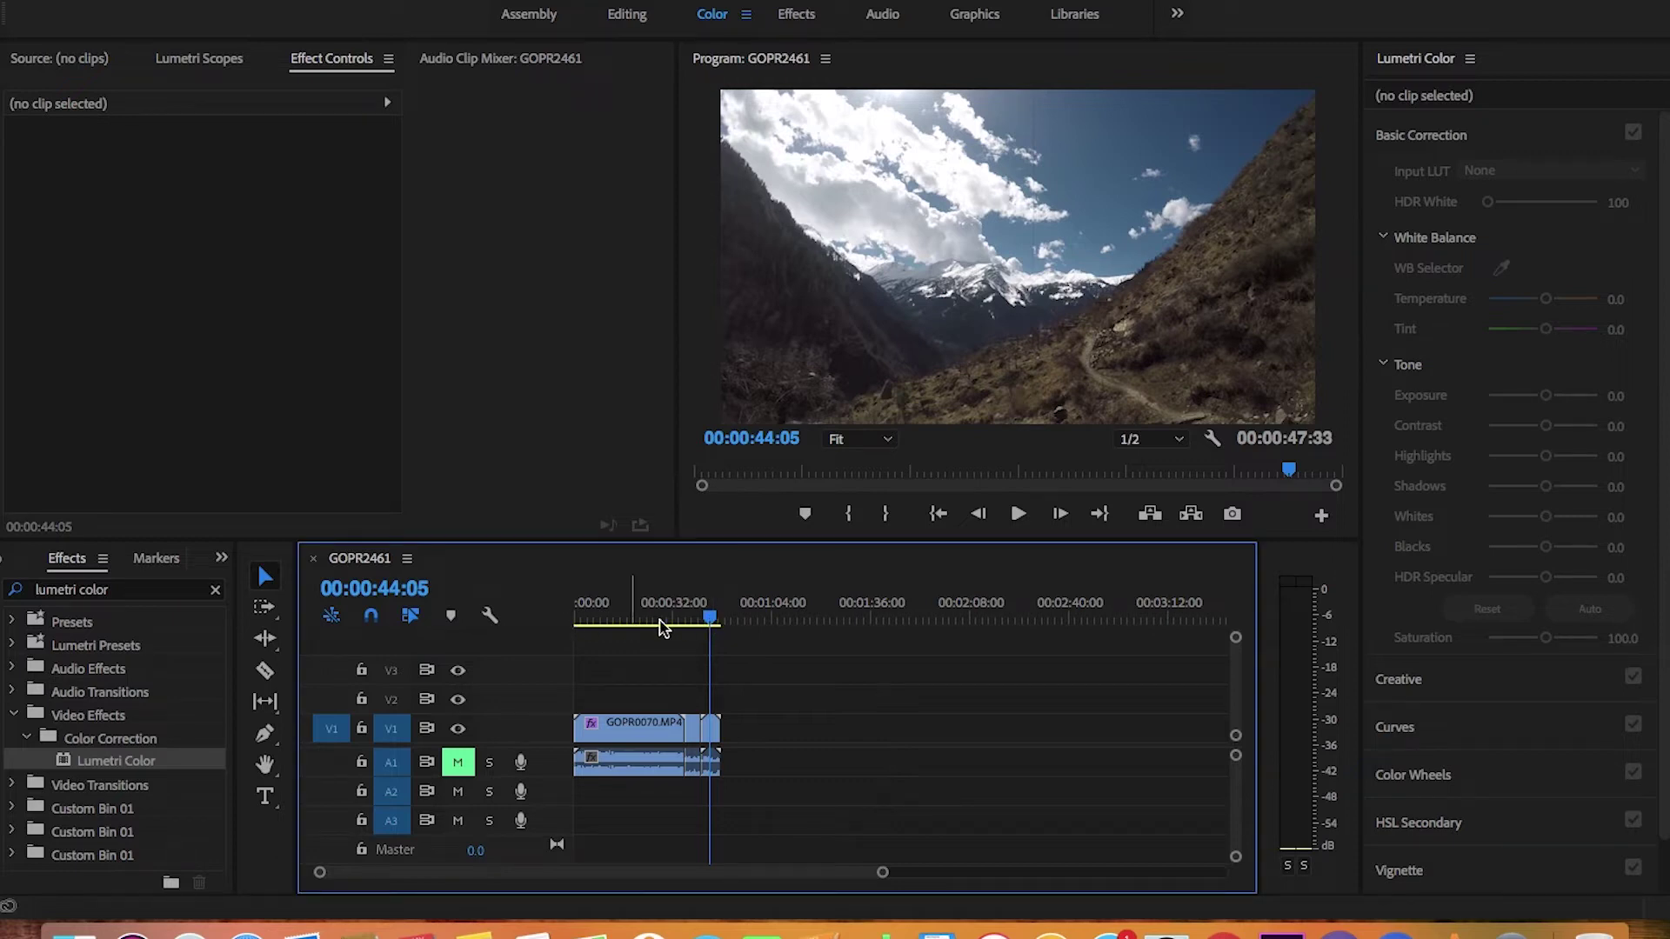
left_click_drag(710, 623, 589, 644)
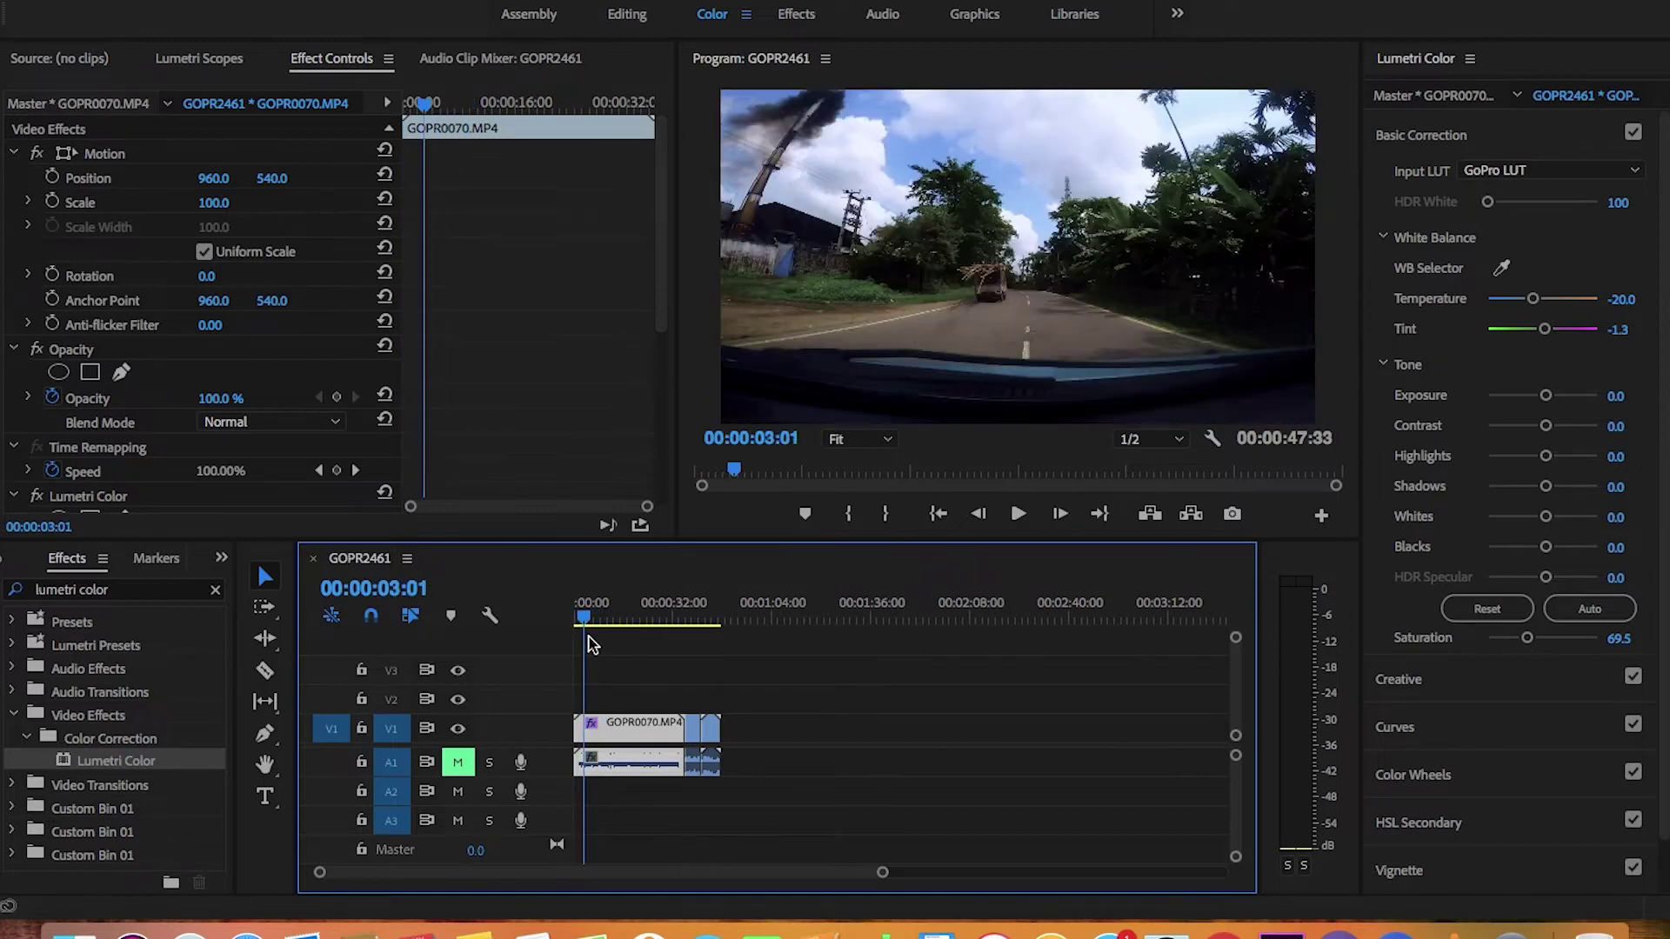
left_click_drag(589, 644, 709, 641)
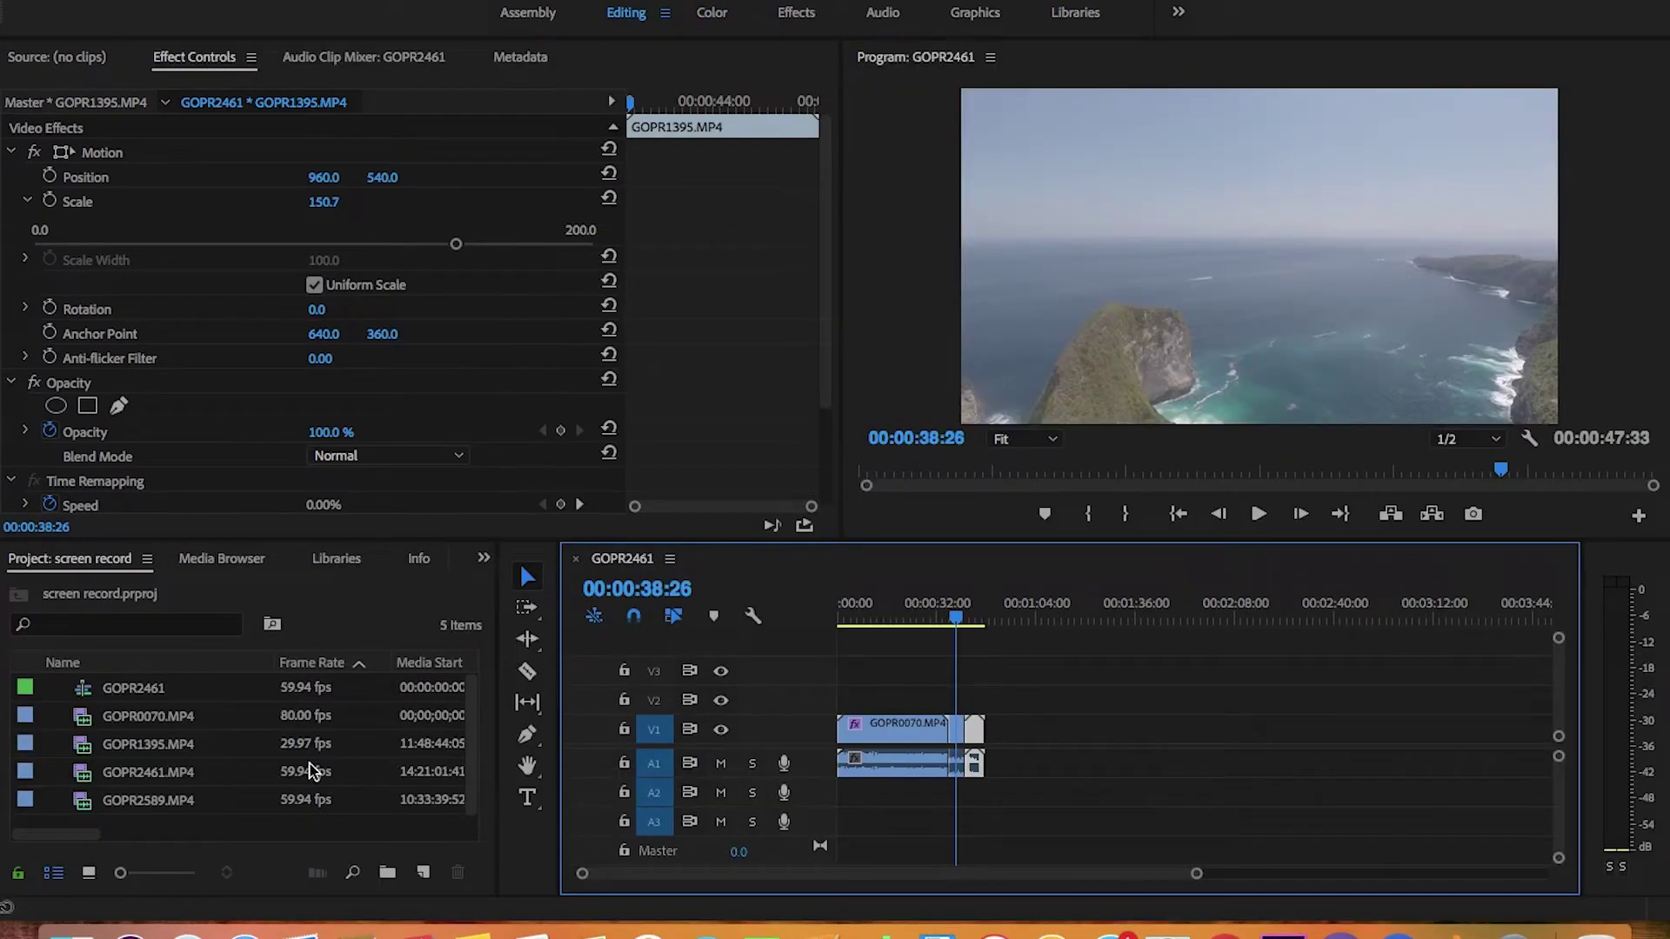
Create an adjustment layer with the default settings and place it on track V2 at the start of the sequence
left_click(476, 735)
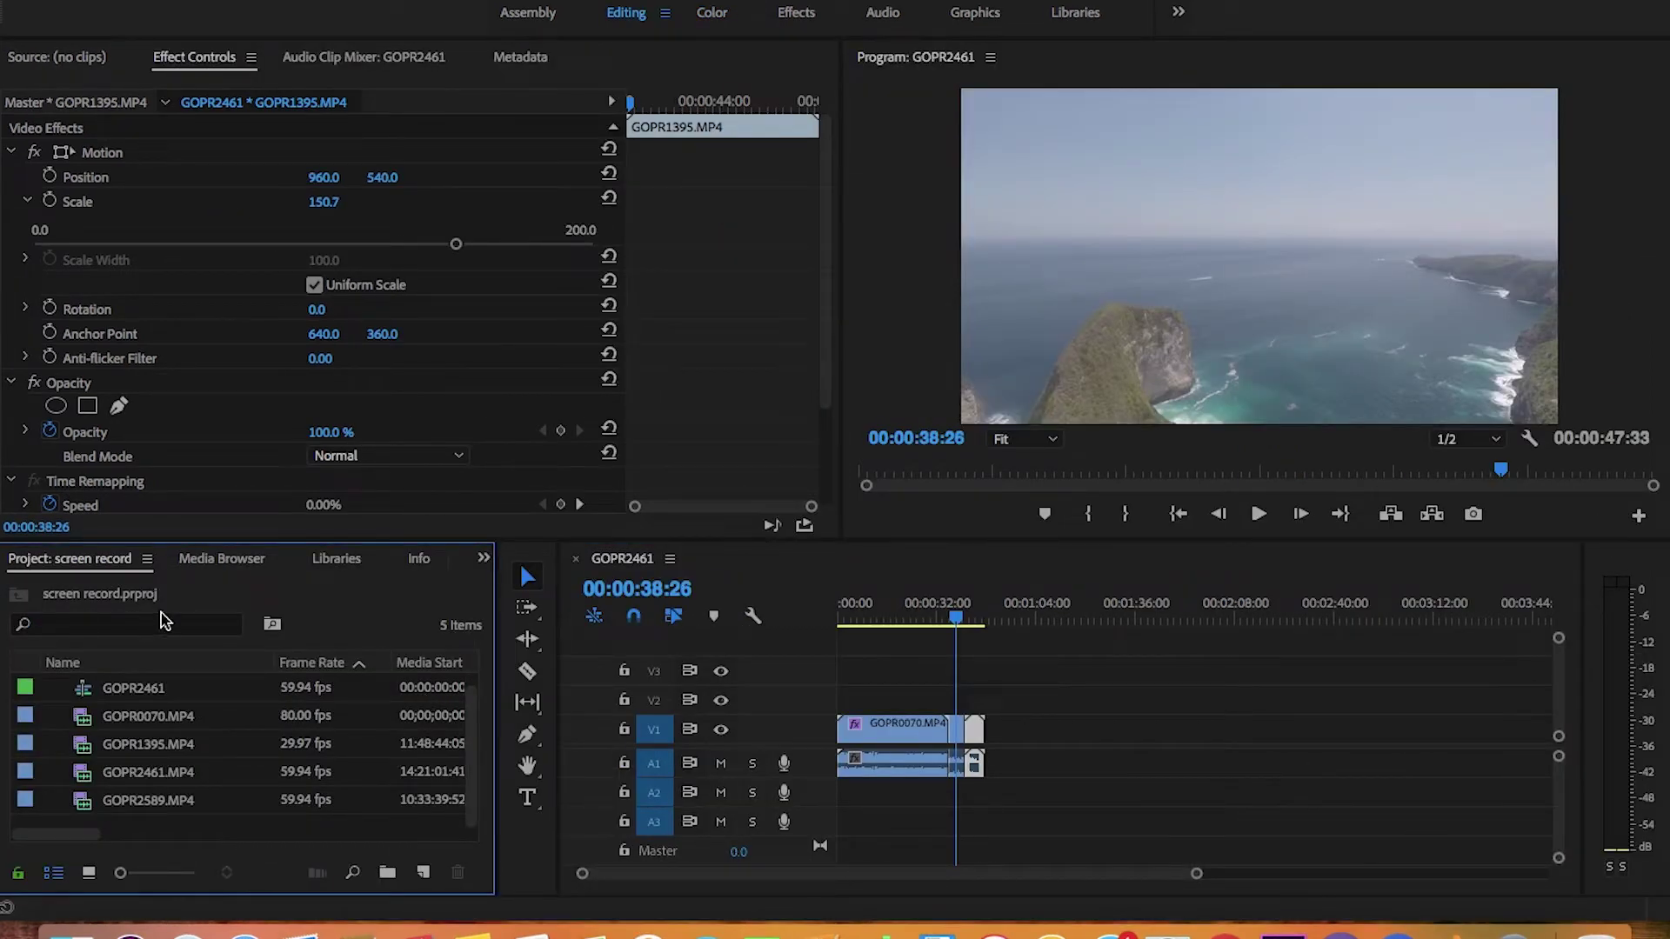
right_click(241, 804)
mouse_move(342, 793)
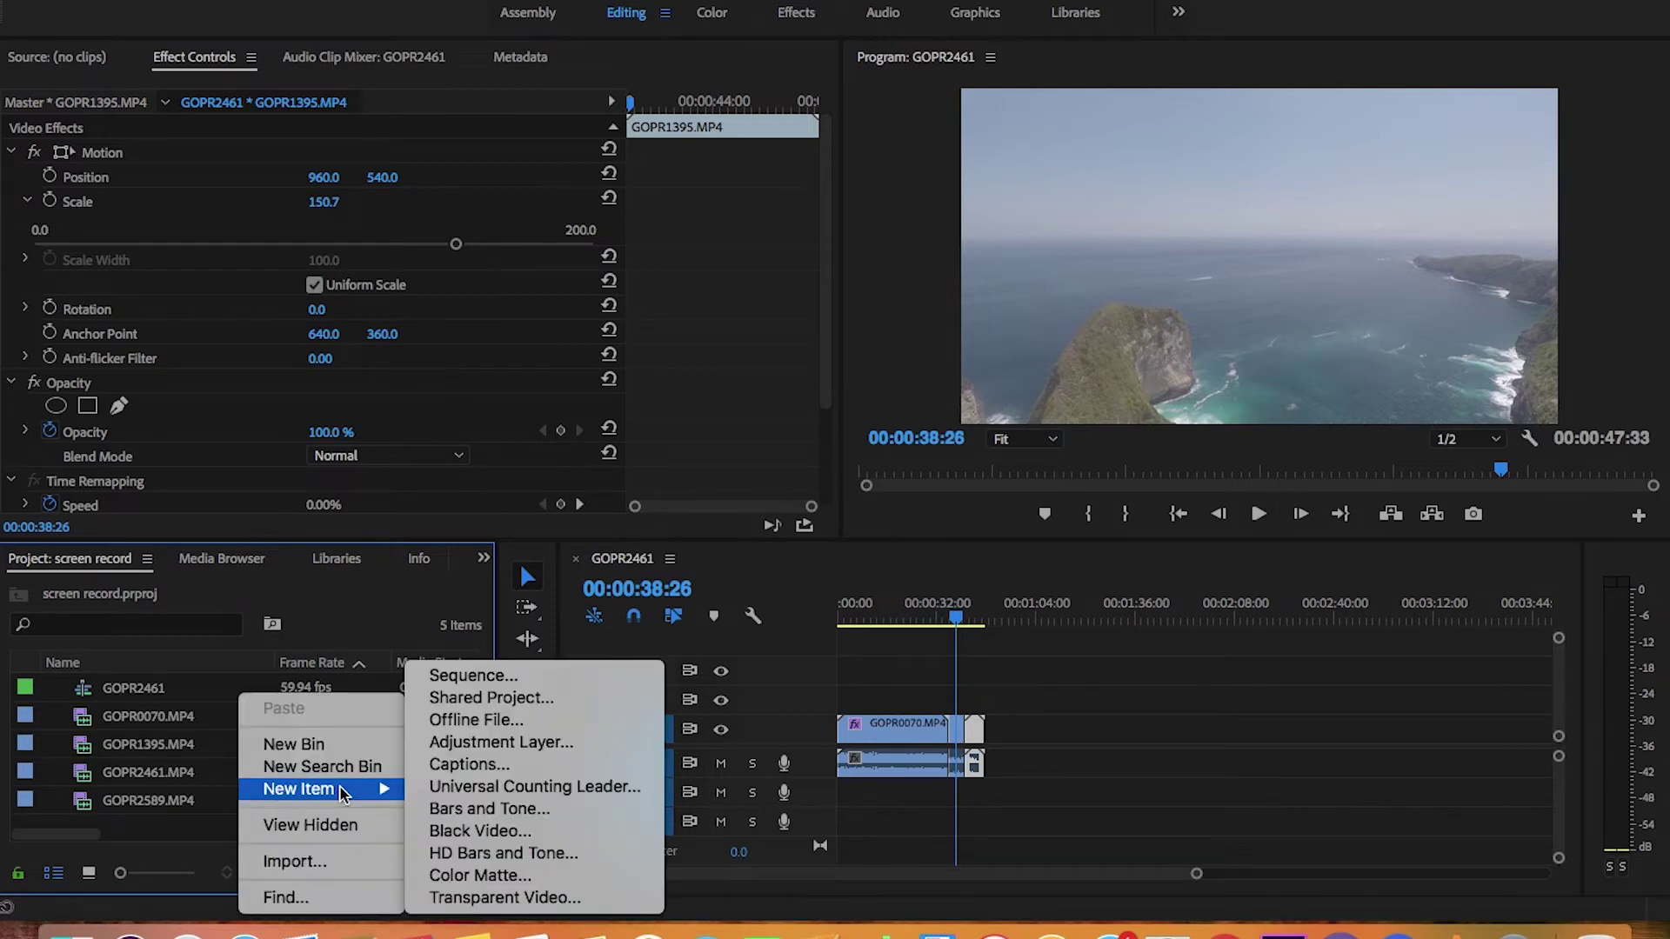
left_click(514, 744)
left_click(965, 551)
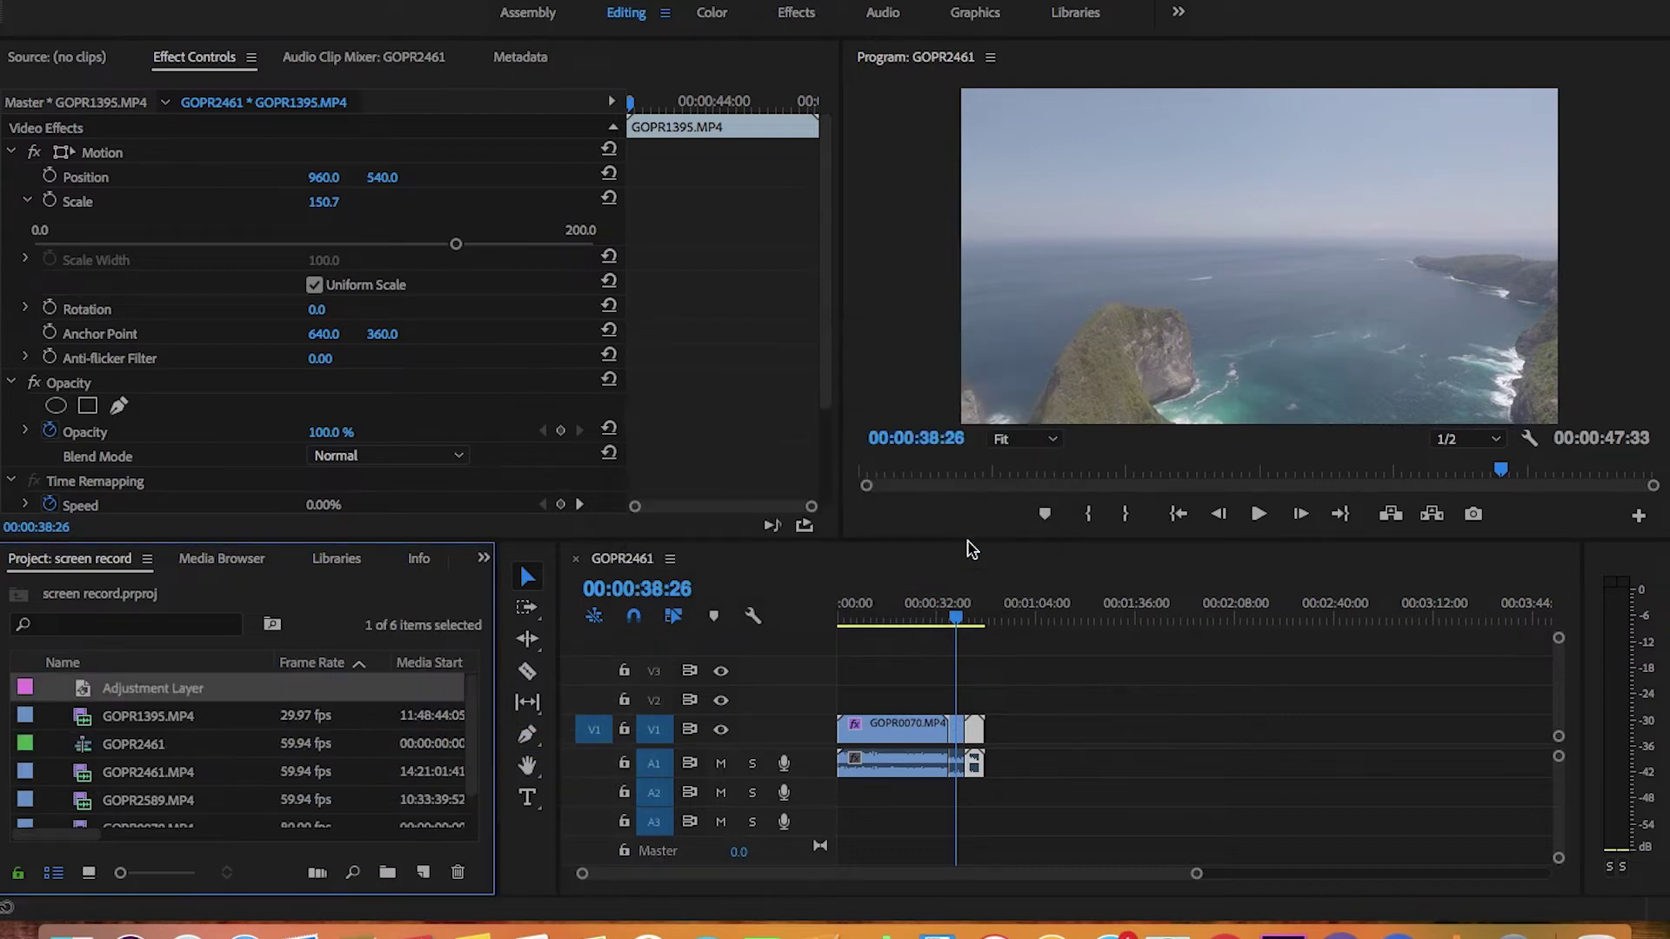
left_click_drag(187, 690, 844, 698)
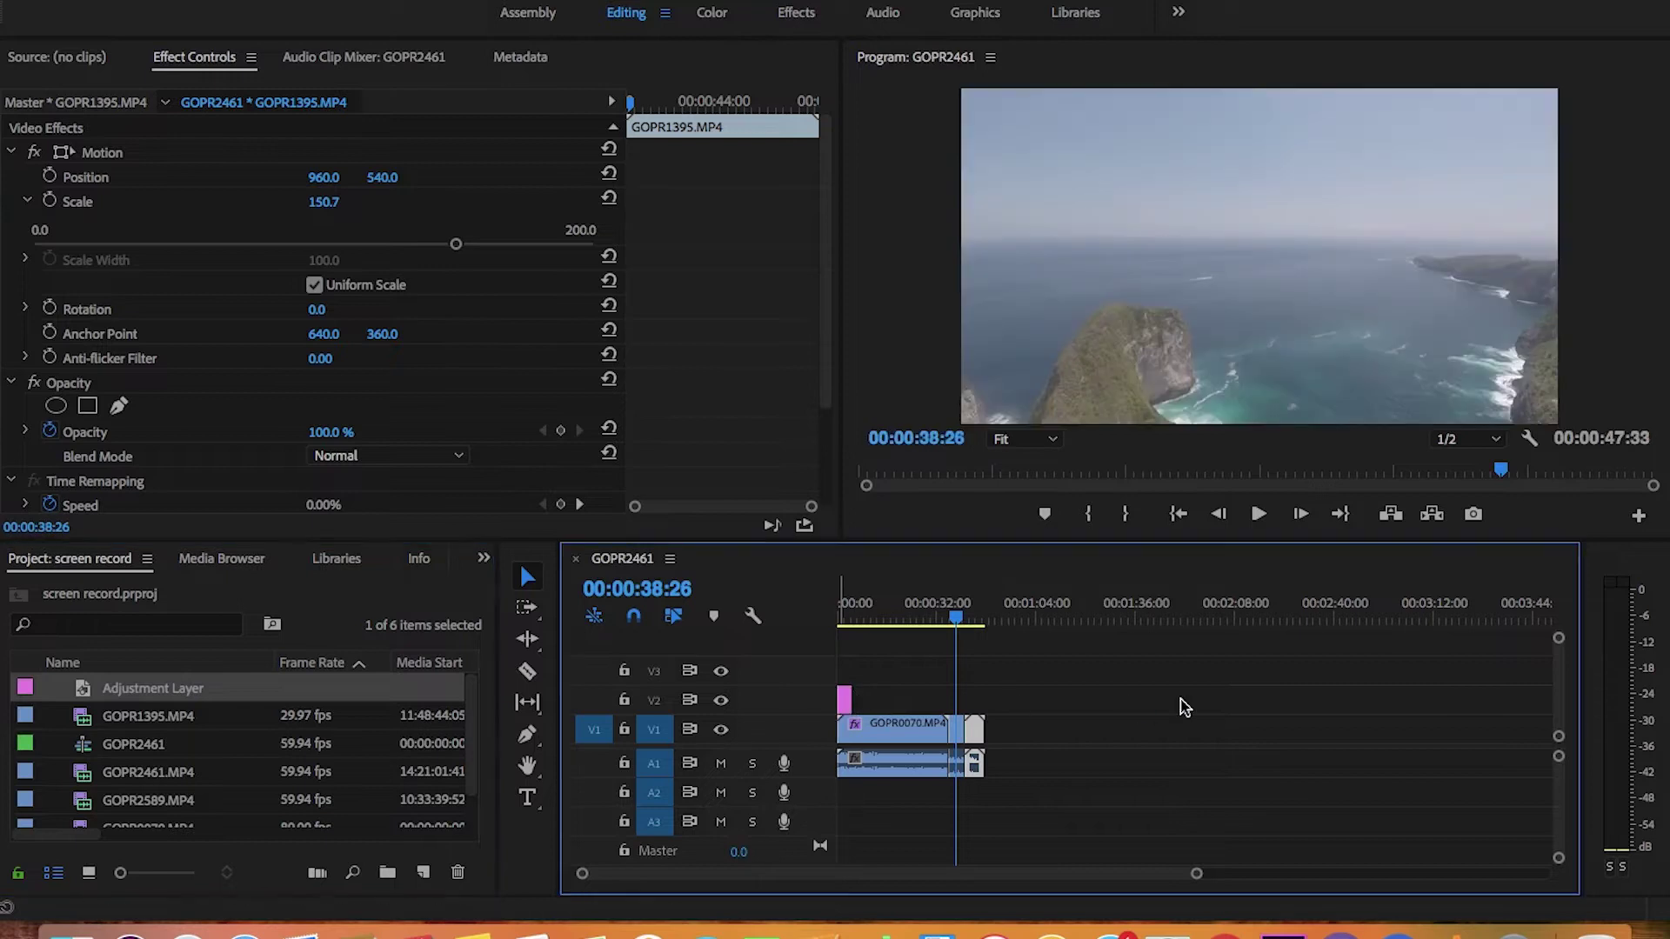
Find the Lumetri Color effect by searching for "lumetri color" and apply it to the adjustment layer on V2
key("Up")
left_click(484, 558)
left_click(516, 690)
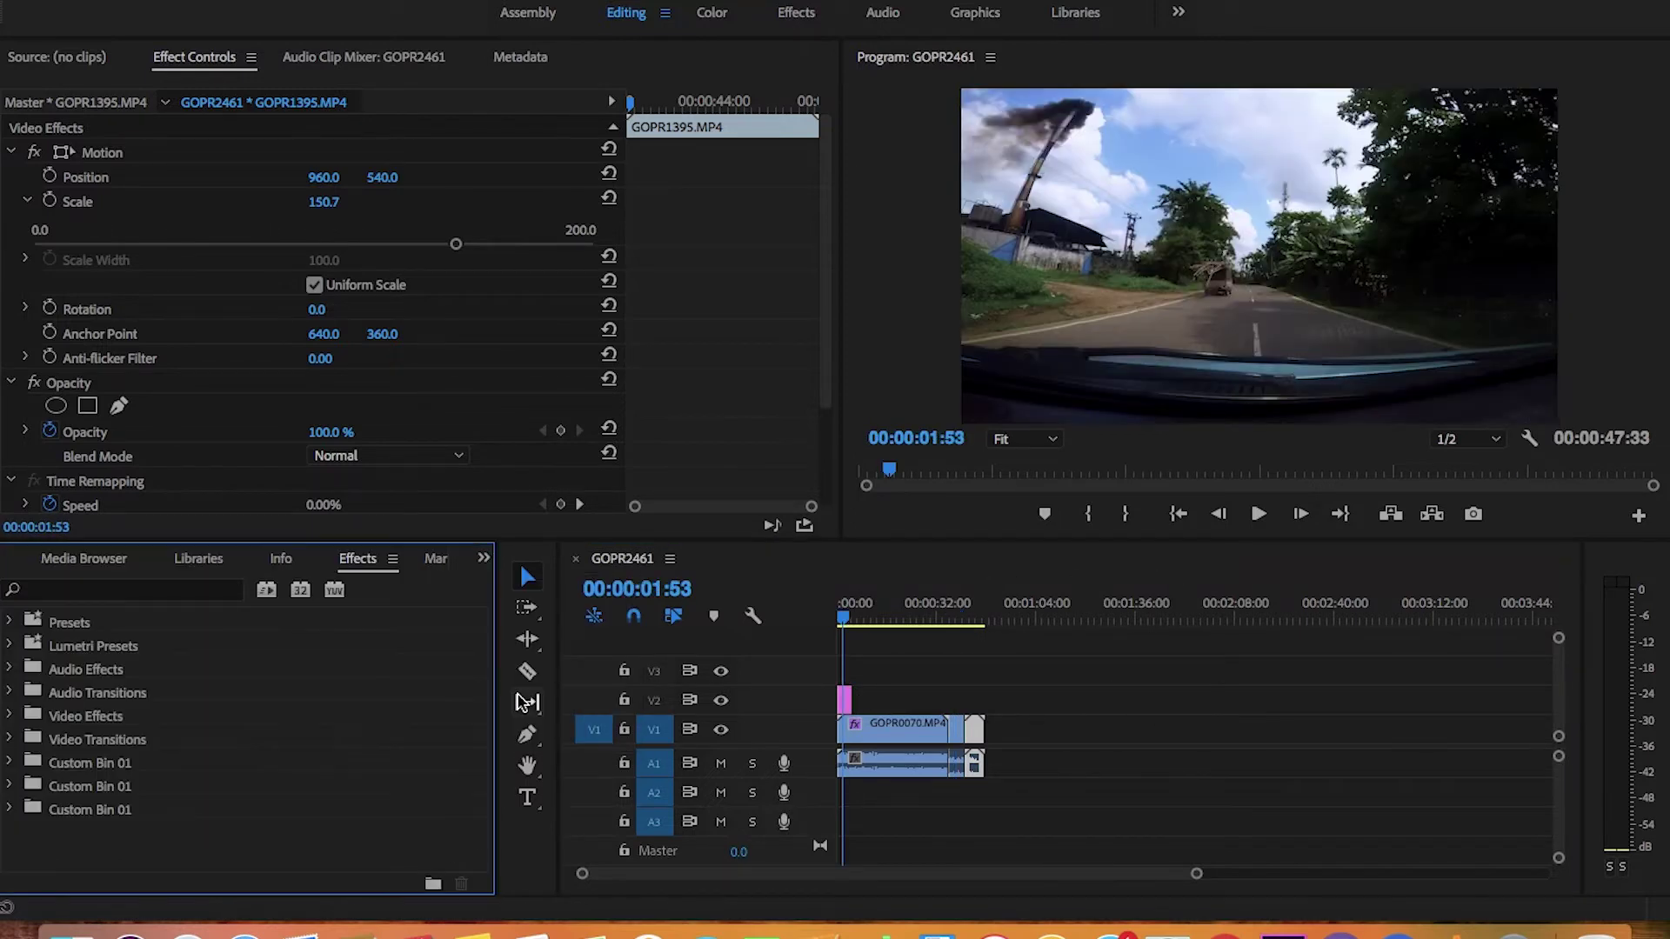
left_click(75, 592)
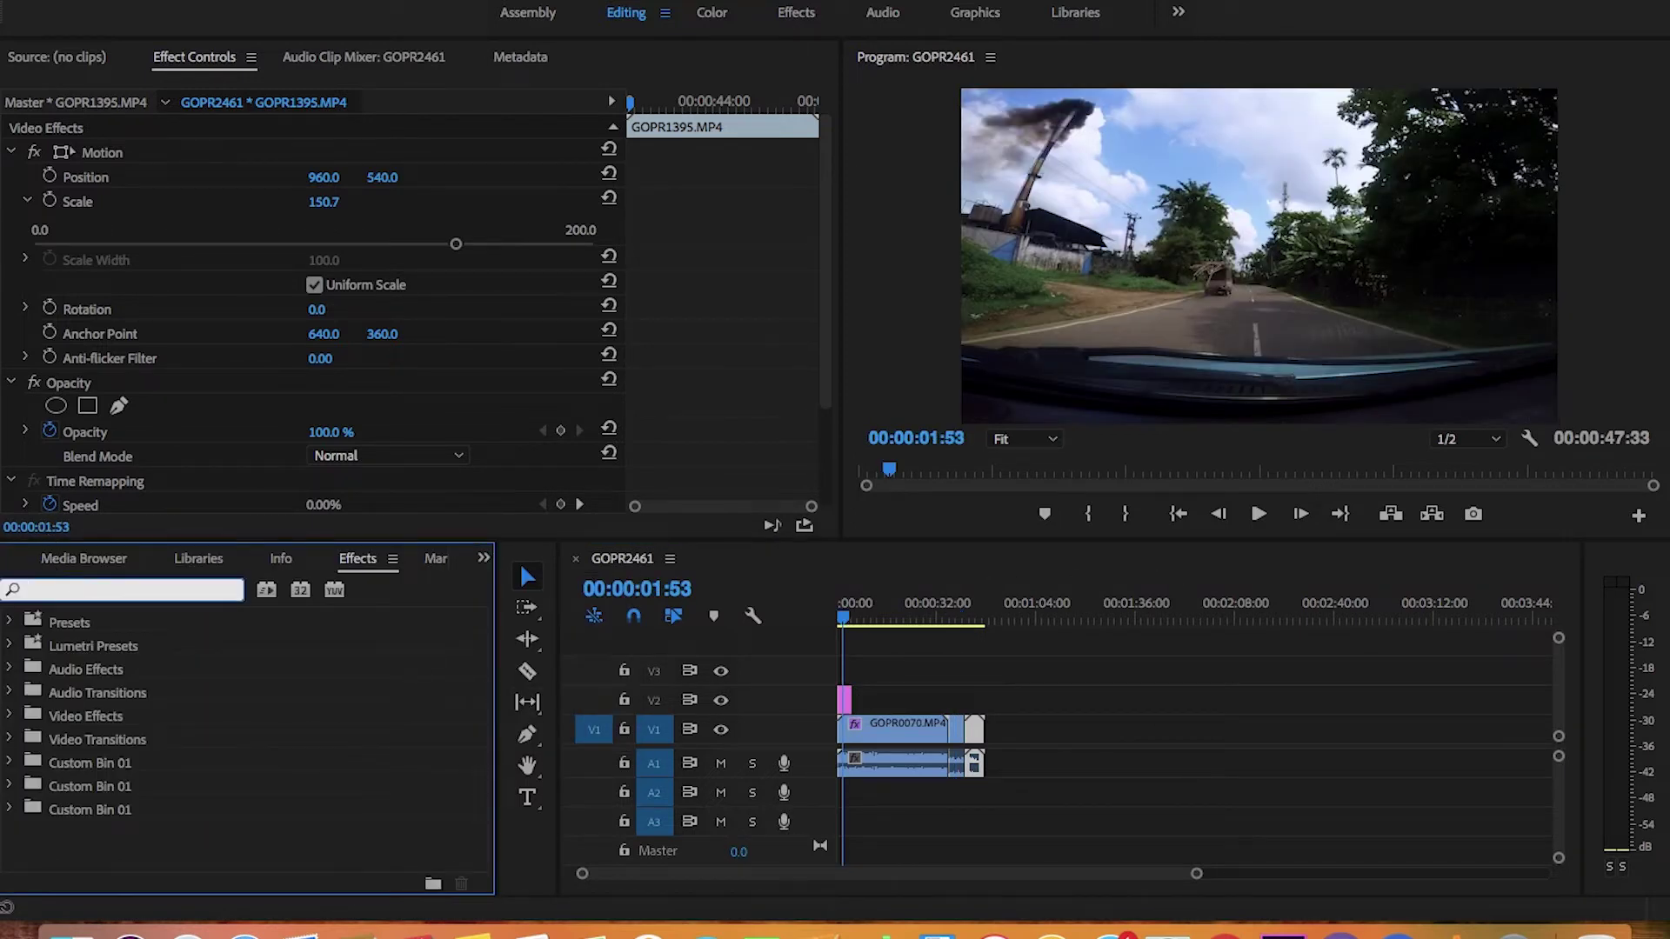
type("lumetri")
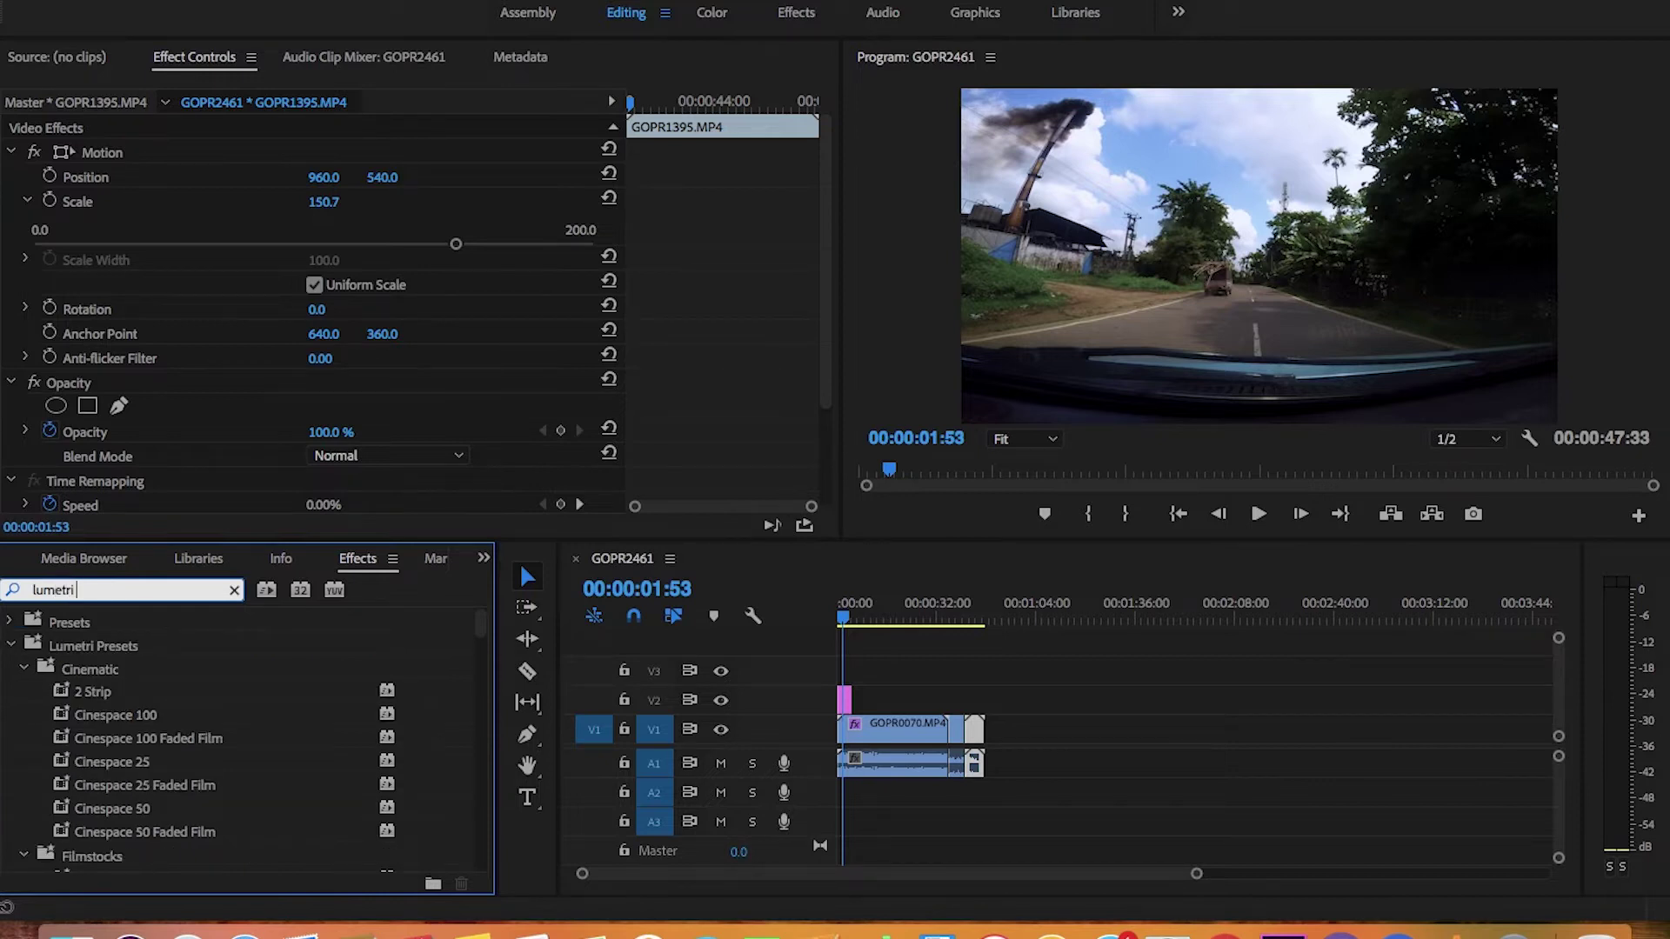
type(" color")
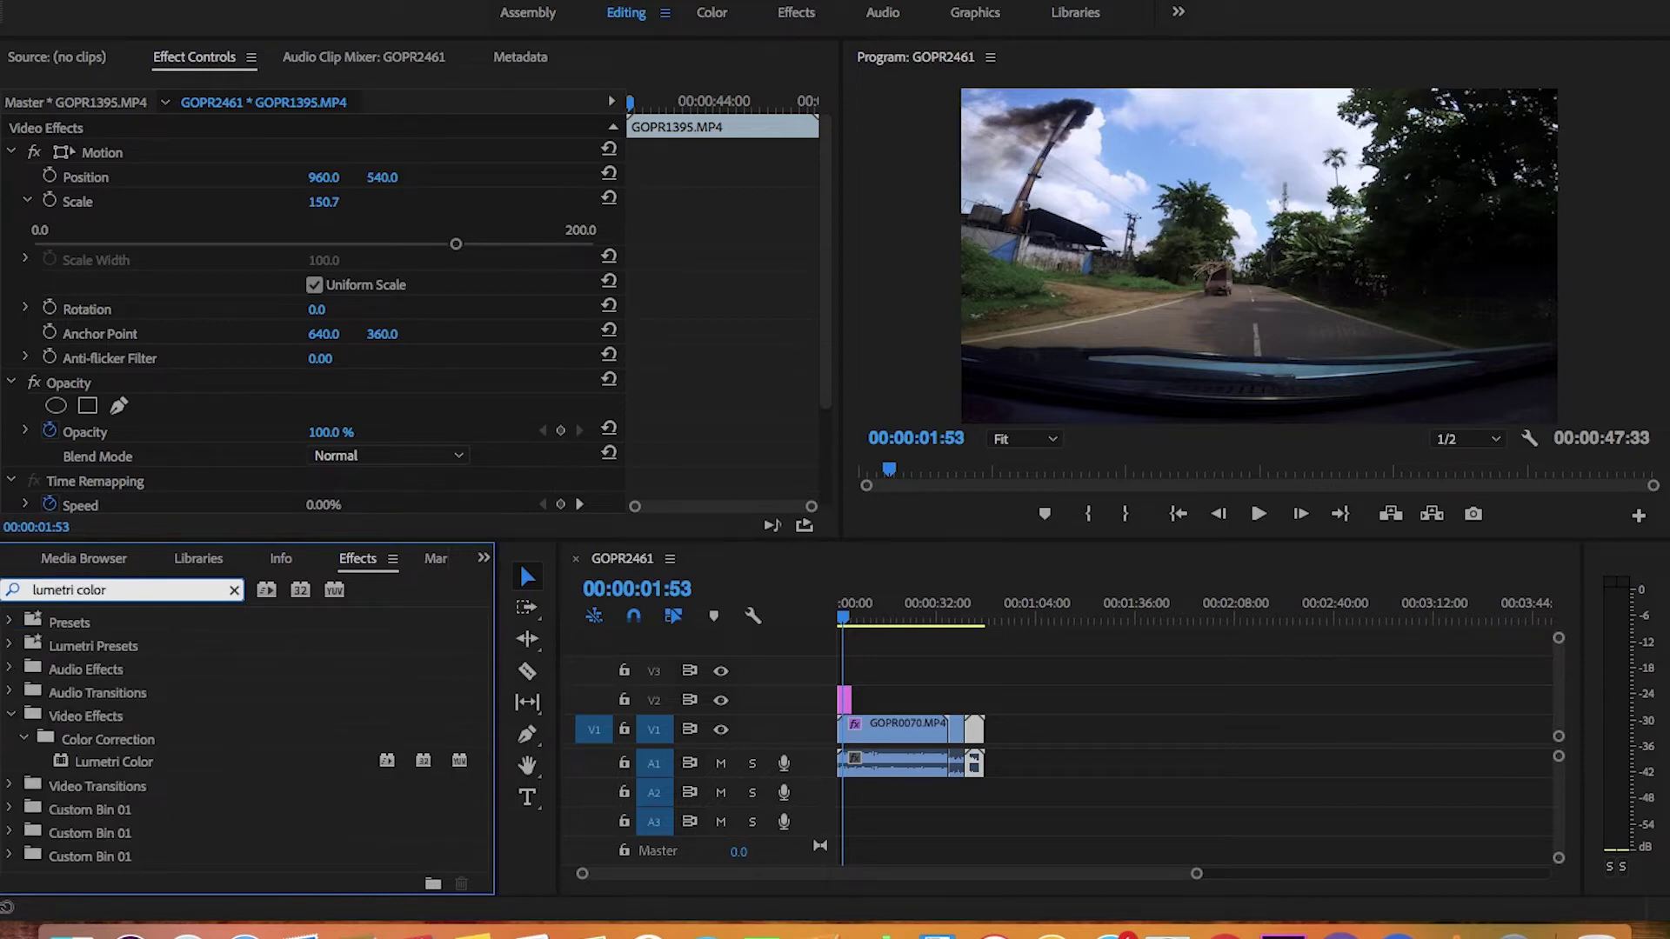
left_click_drag(138, 774, 847, 702)
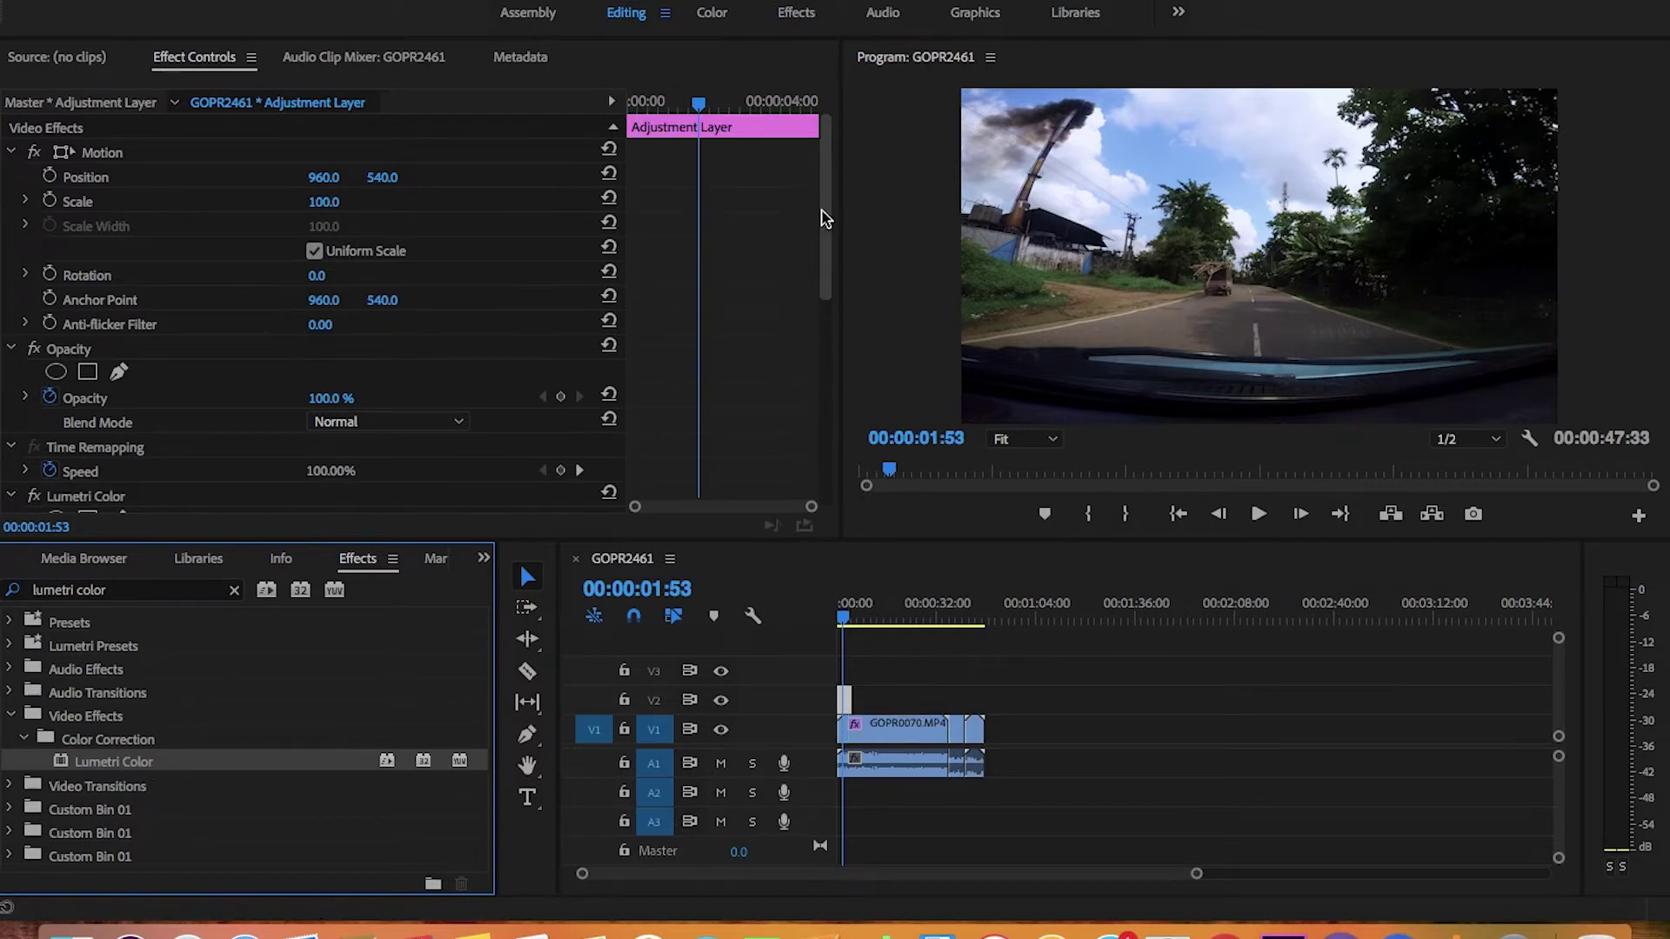
Load the file GoPro LUT.cube as the Input LUT in the adjustment layer's Lumetri Color Basic Correction
scroll(799, 403, "down", 8)
scroll(801, 354, "up", 4)
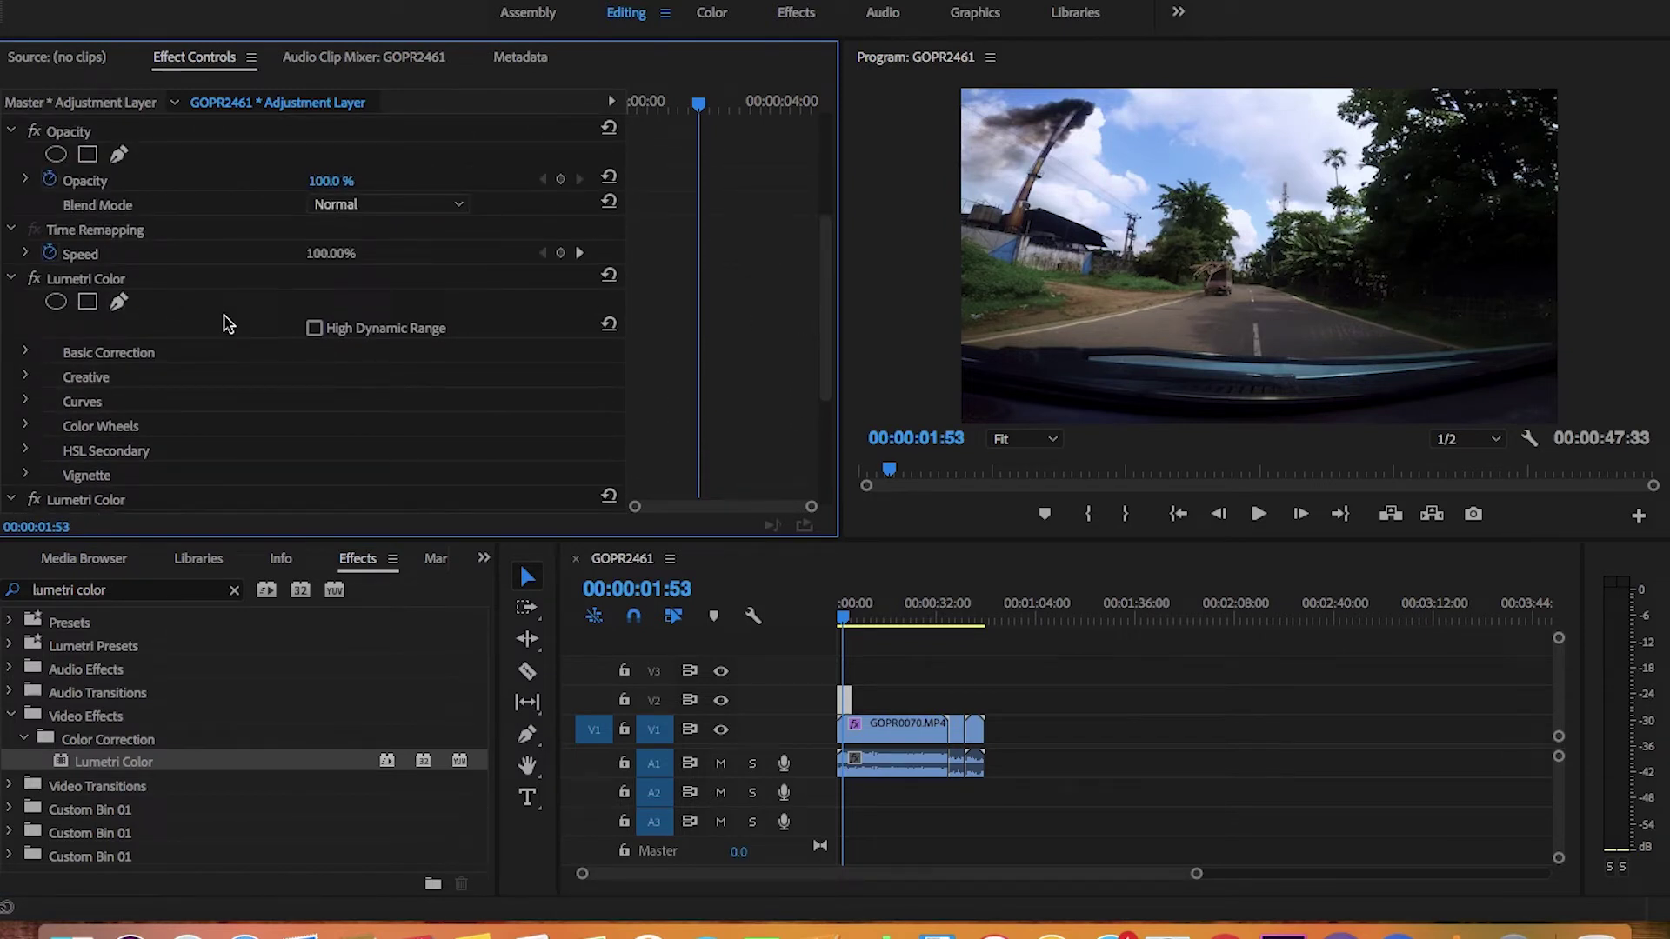
left_click(27, 353)
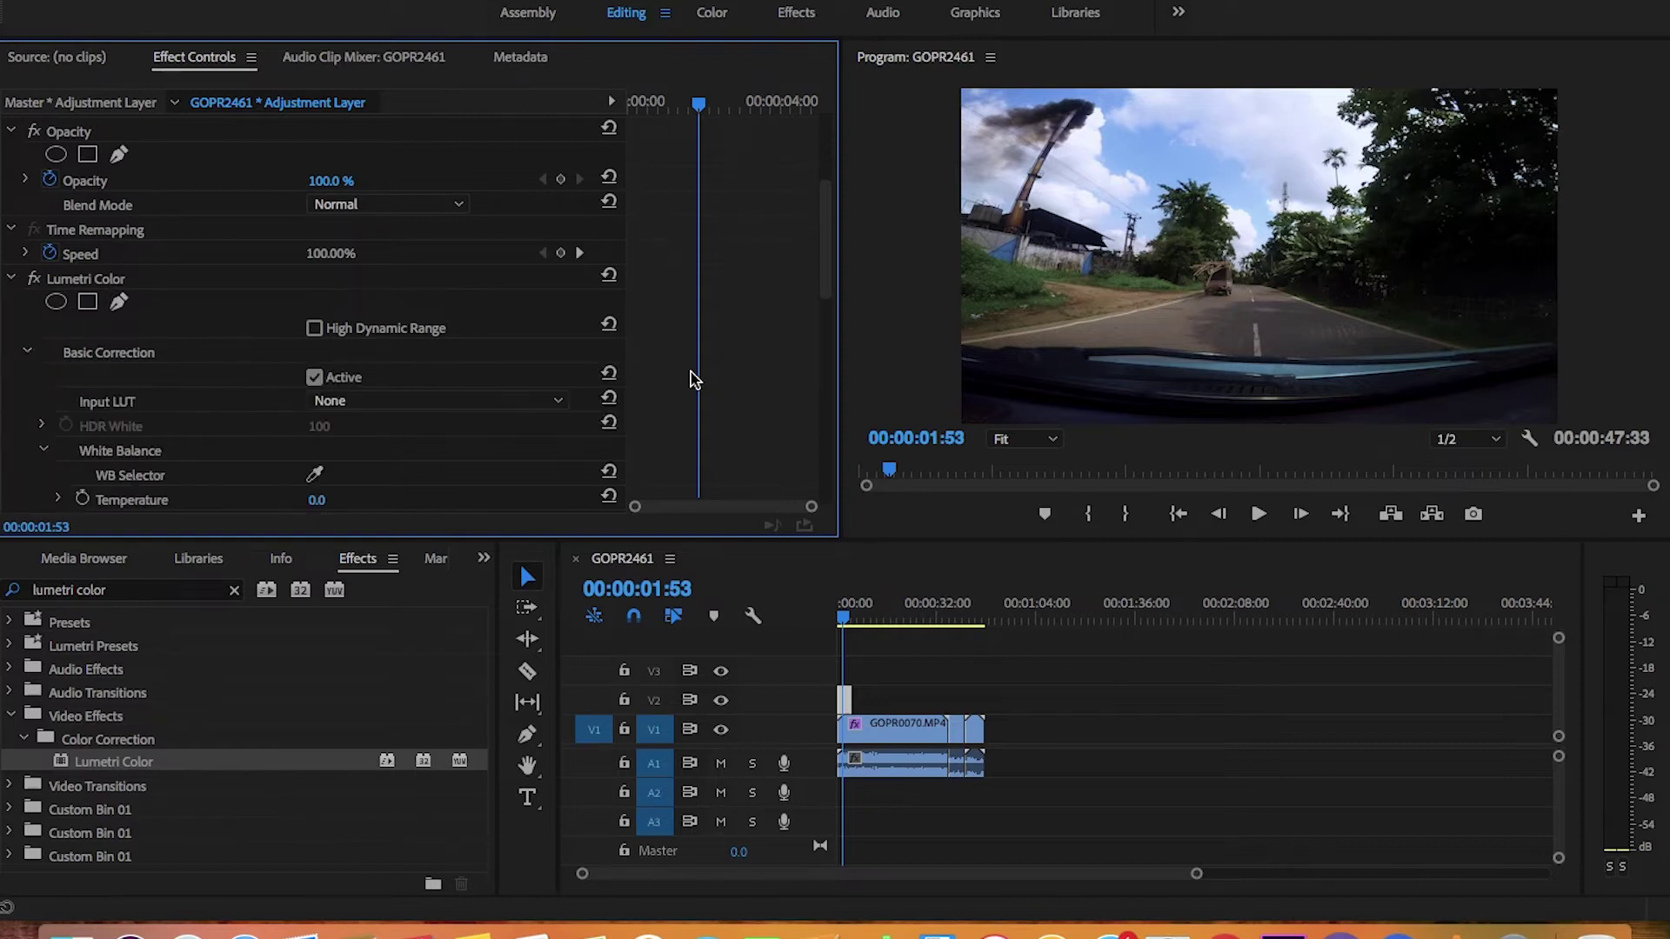
left_click_drag(825, 225, 823, 260)
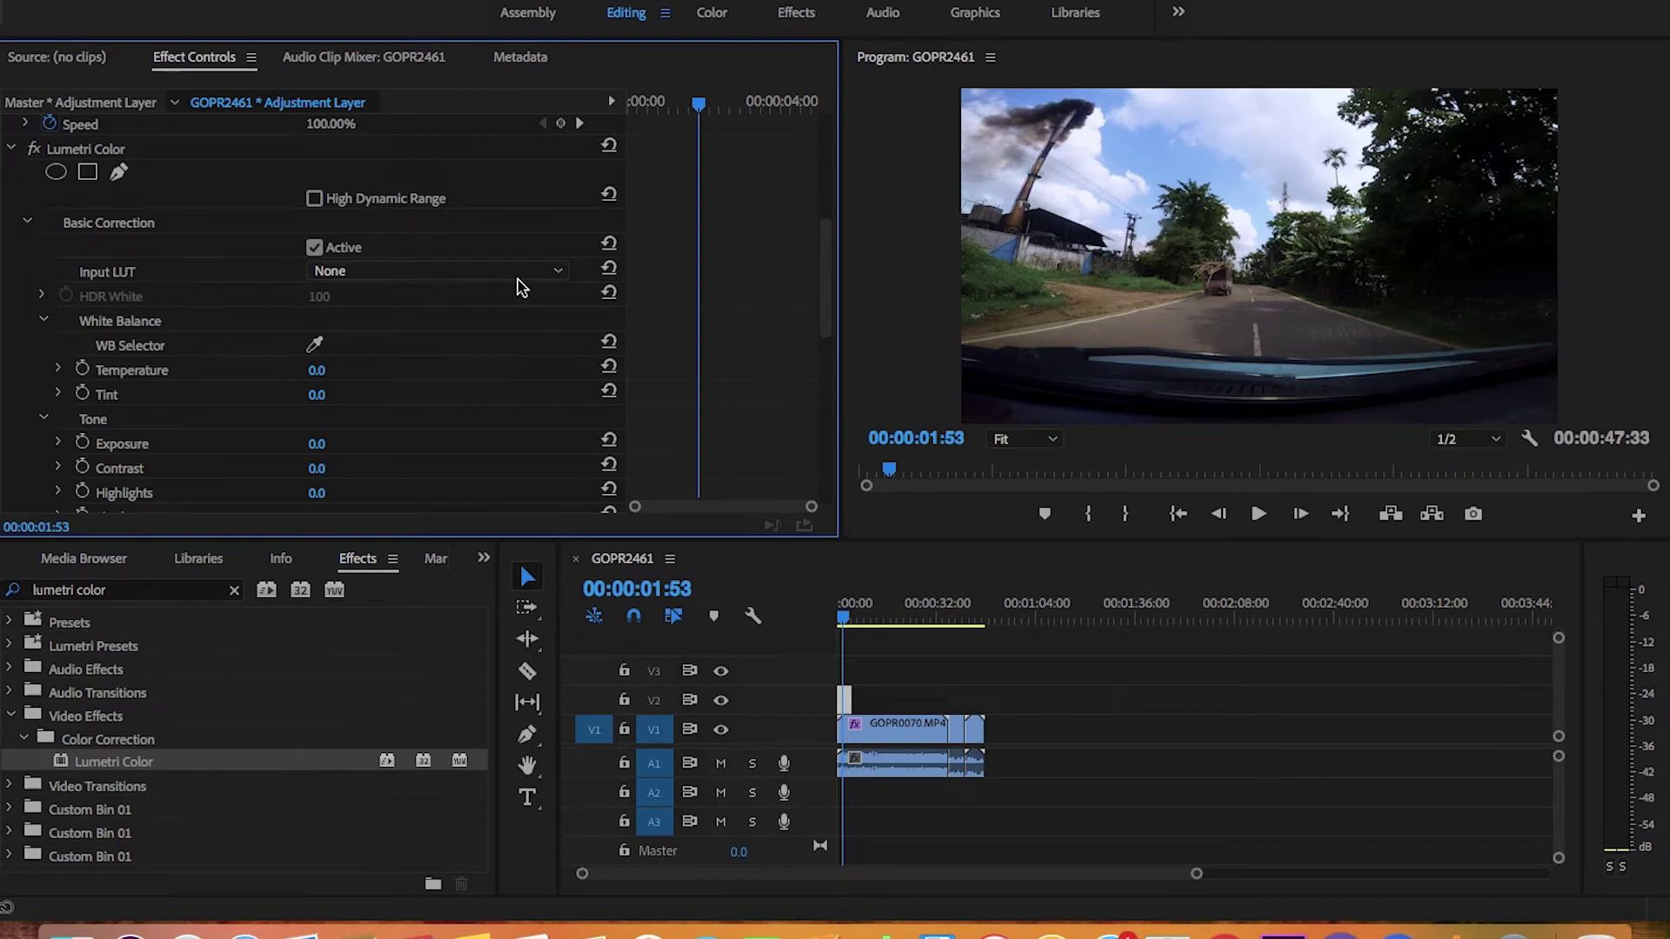
left_click(557, 272)
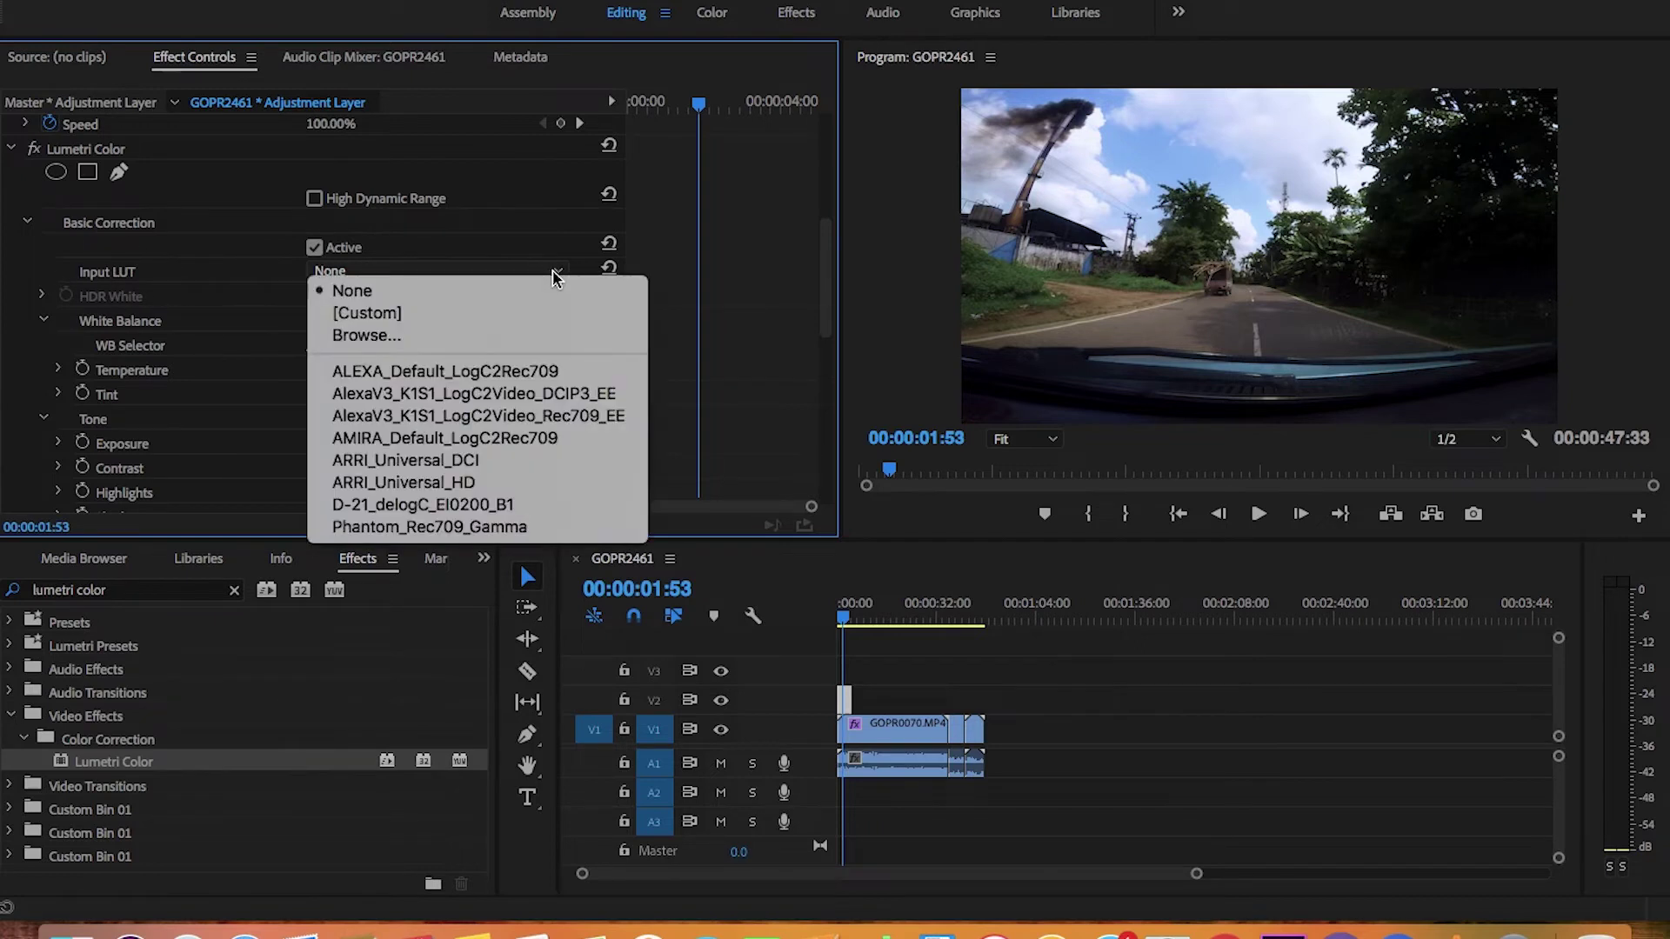
left_click(410, 335)
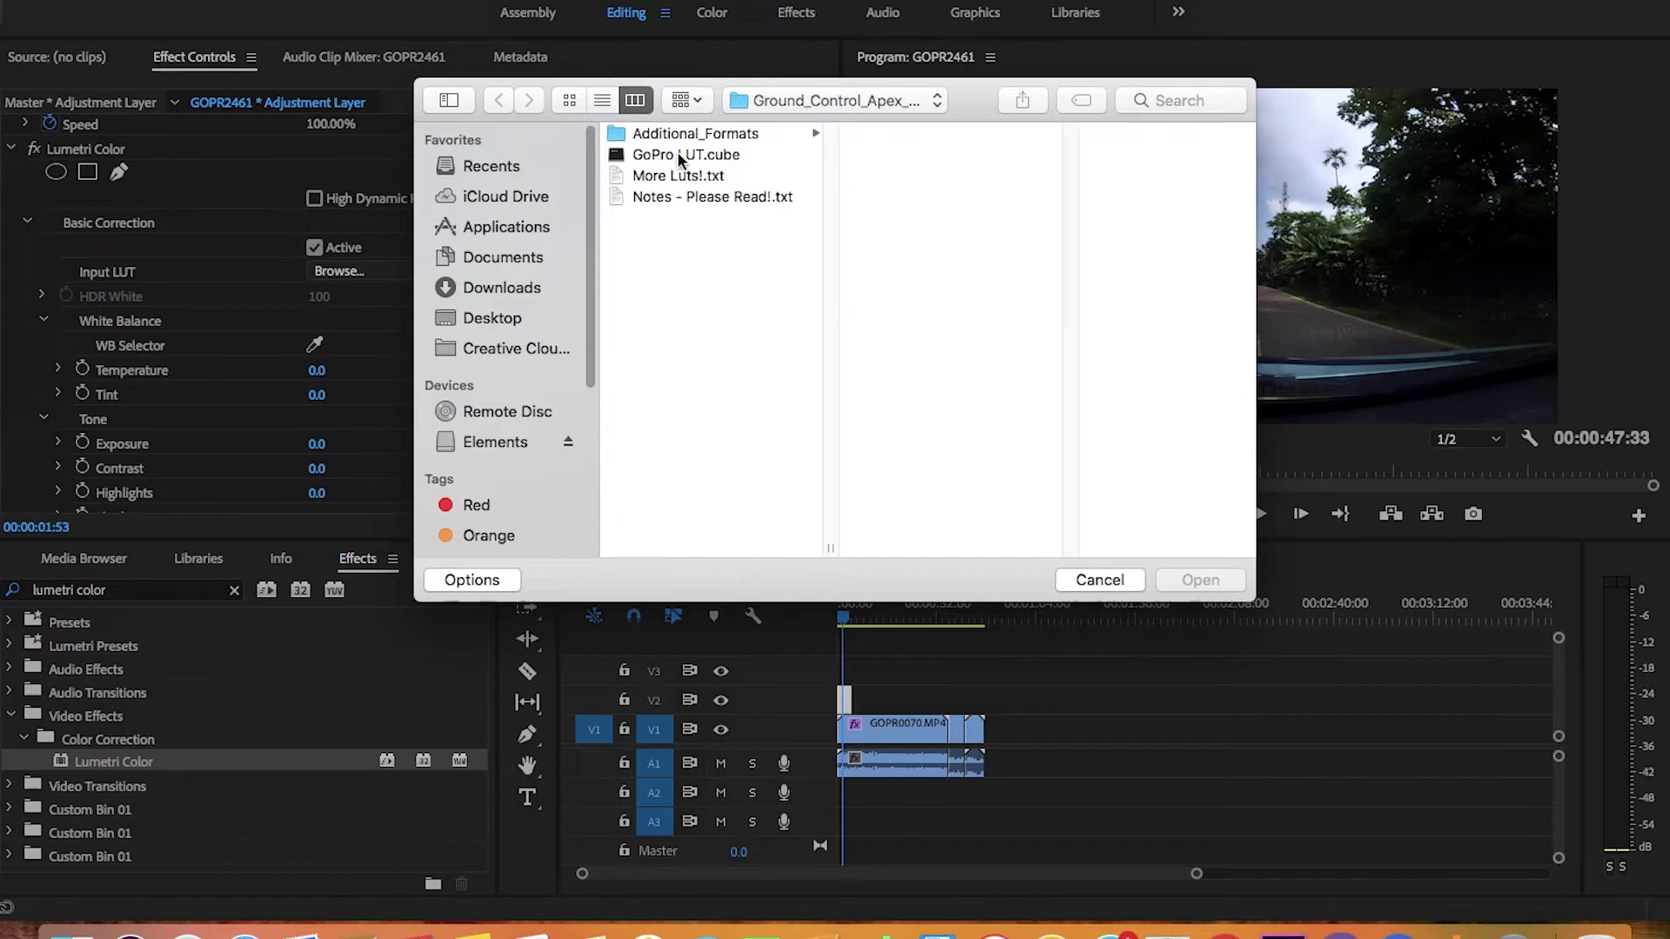
left_click(679, 154)
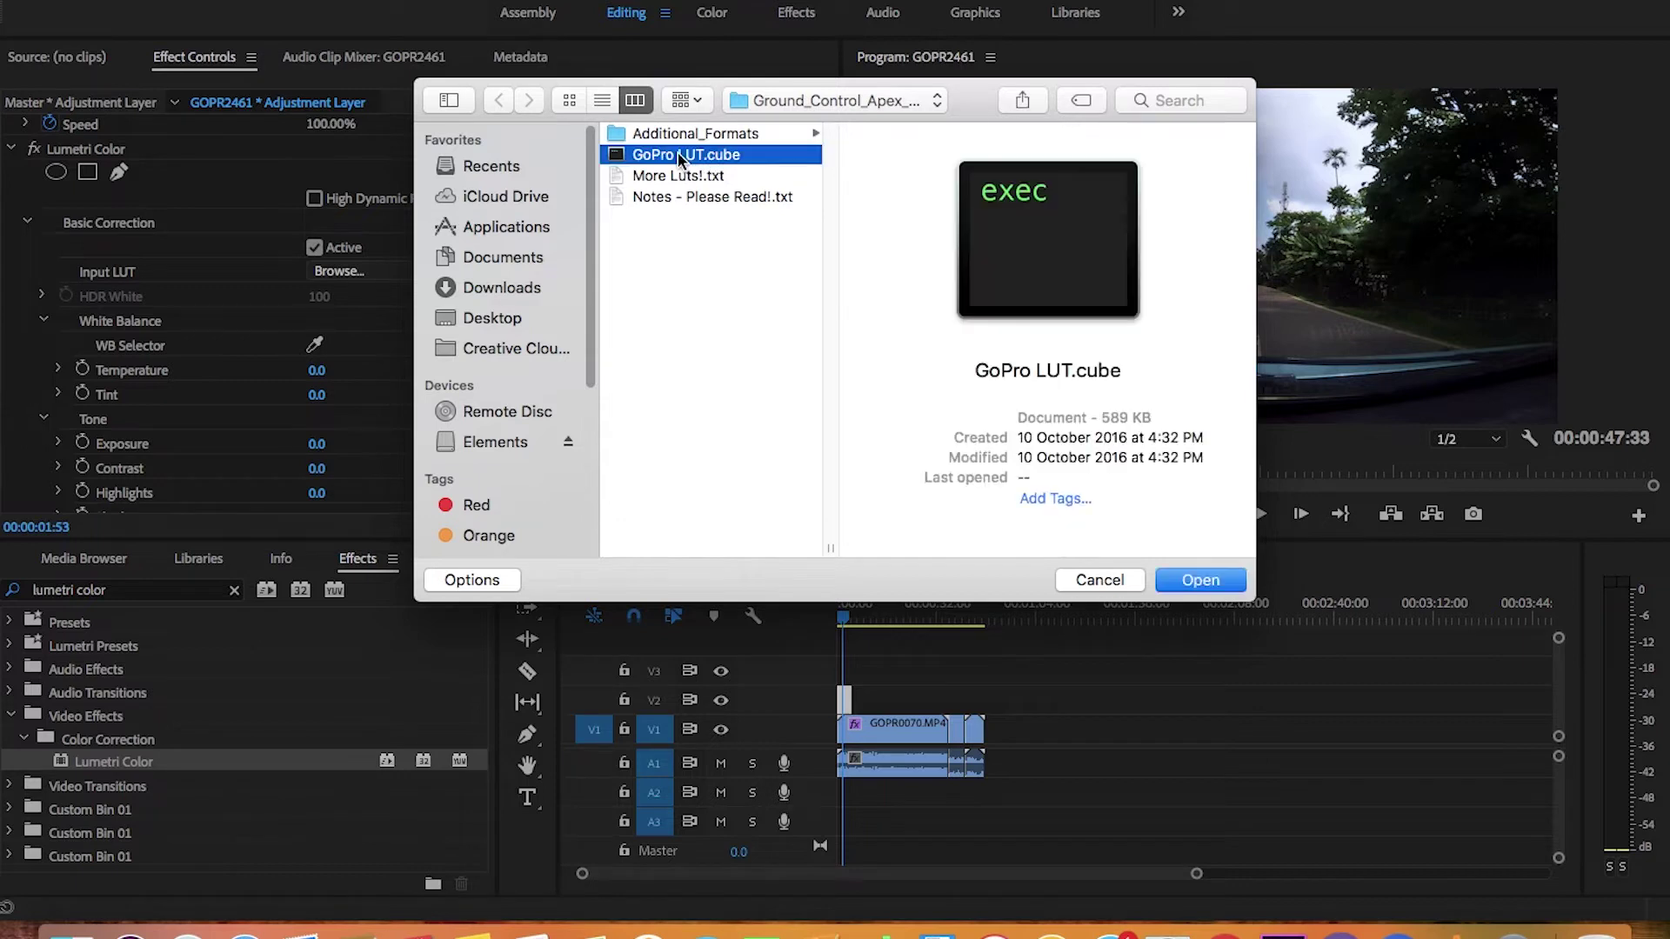
left_click(1184, 588)
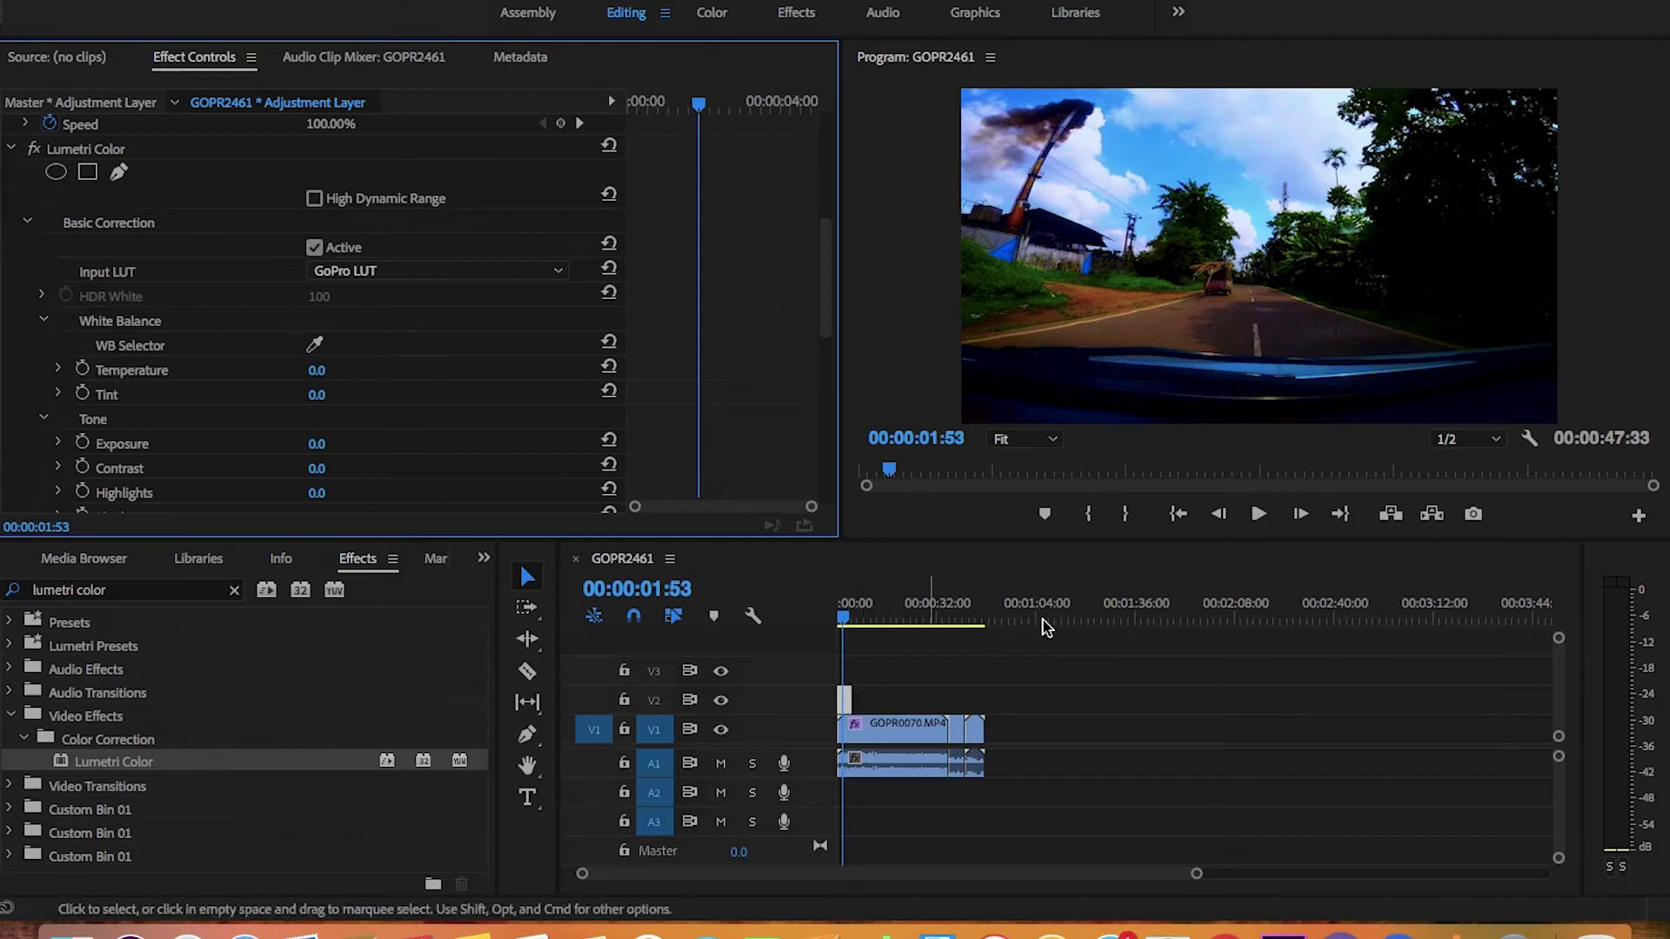
Extend the adjustment layer to the end of the last clip and preview the graded footage up to 00:00:44:05
left_click(845, 701)
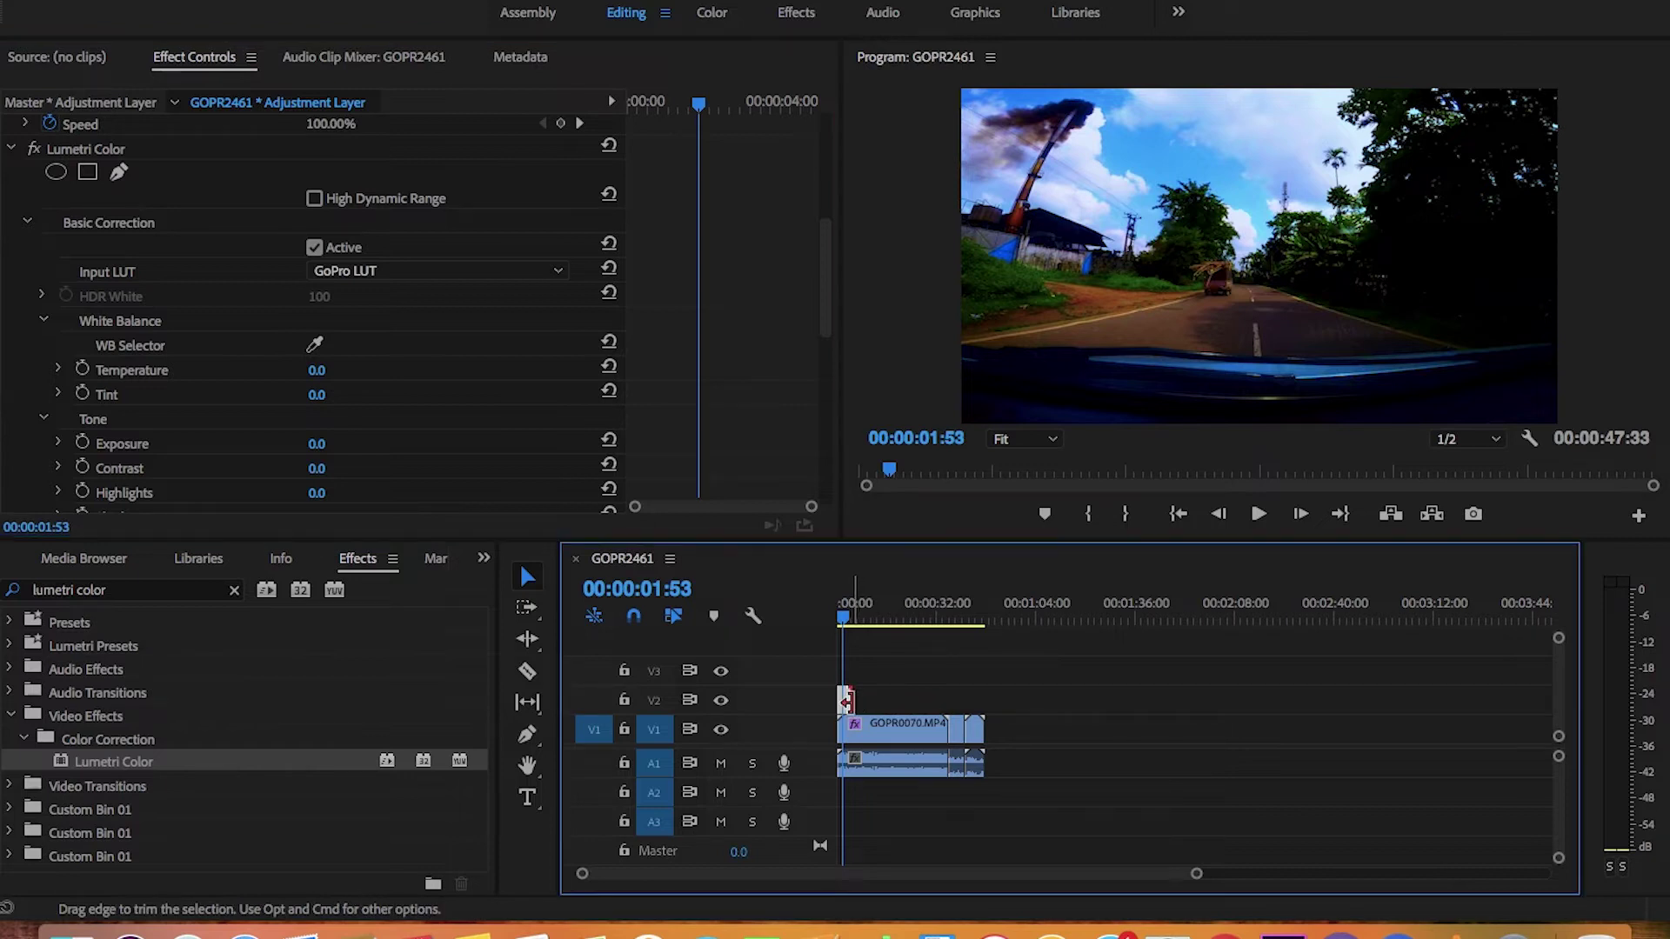
left_click_drag(845, 701, 979, 707)
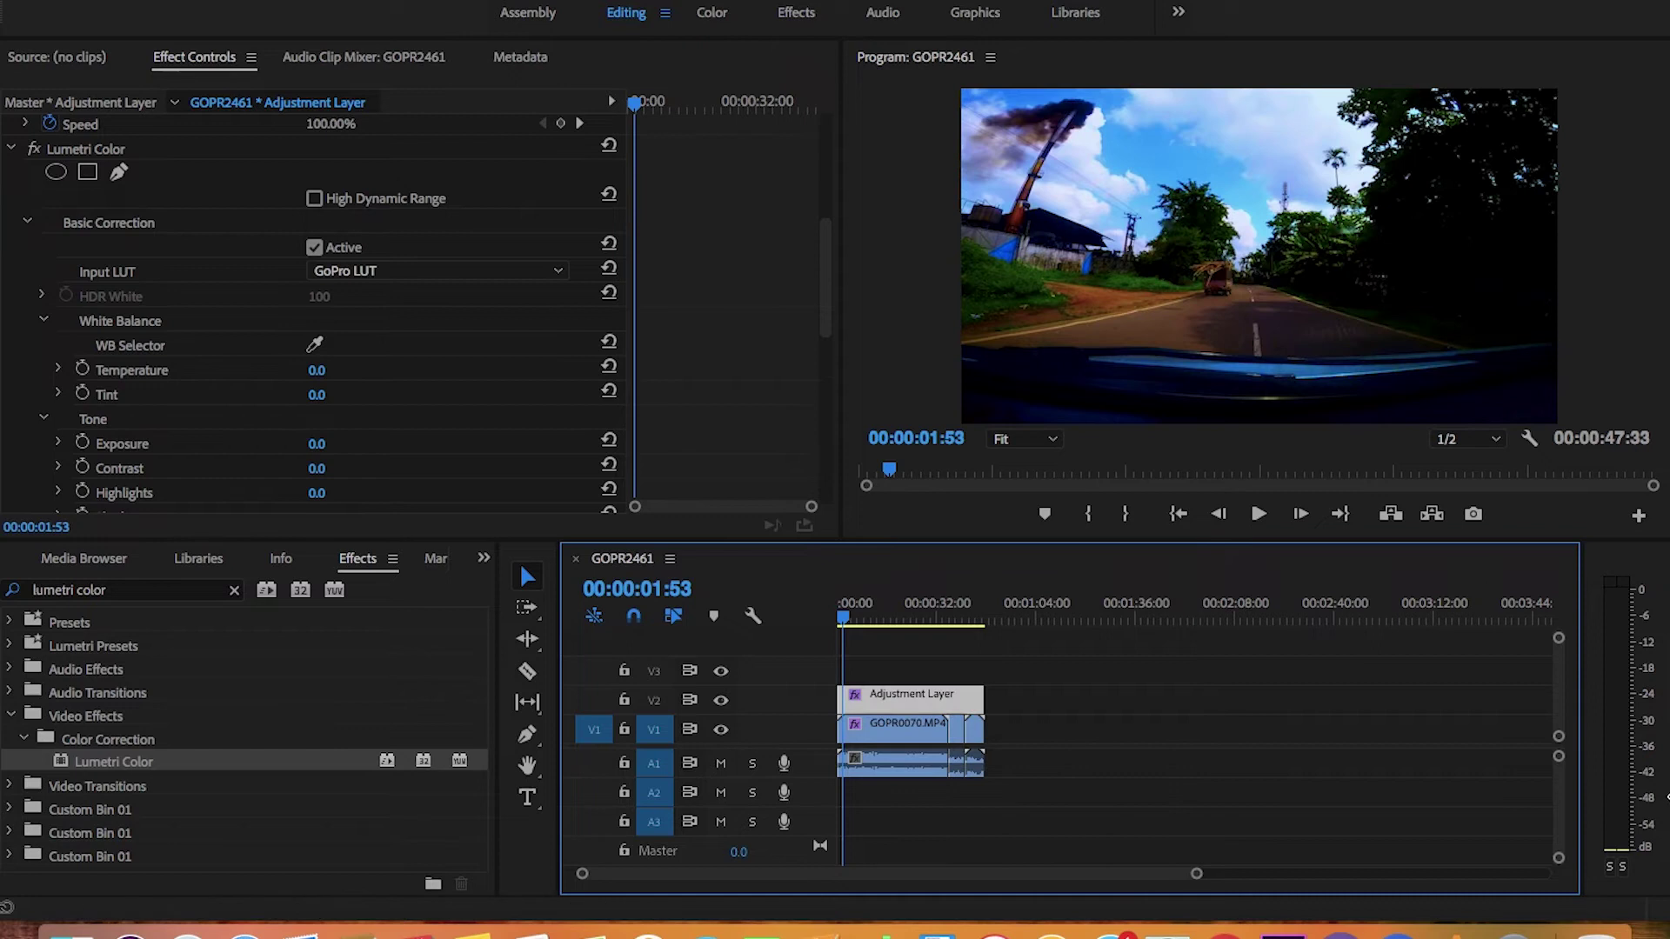
left_click_drag(846, 620, 981, 633)
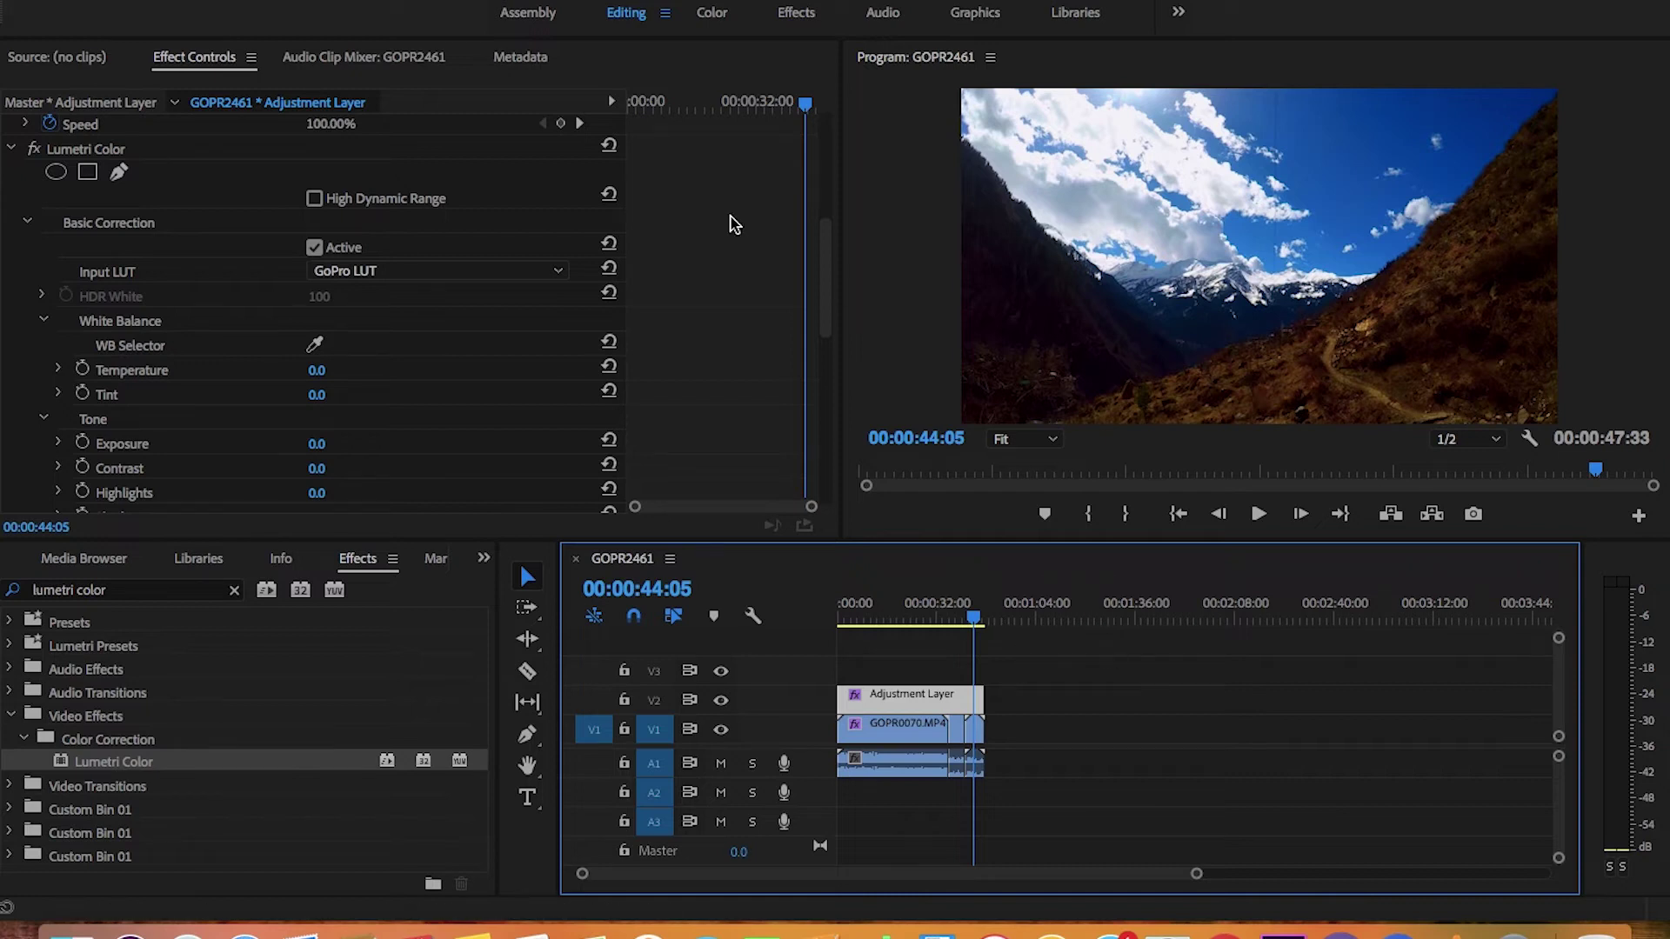
Set the adjustment layer's opacity to 70% at 00:00:44:05
left_click_drag(827, 268, 827, 178)
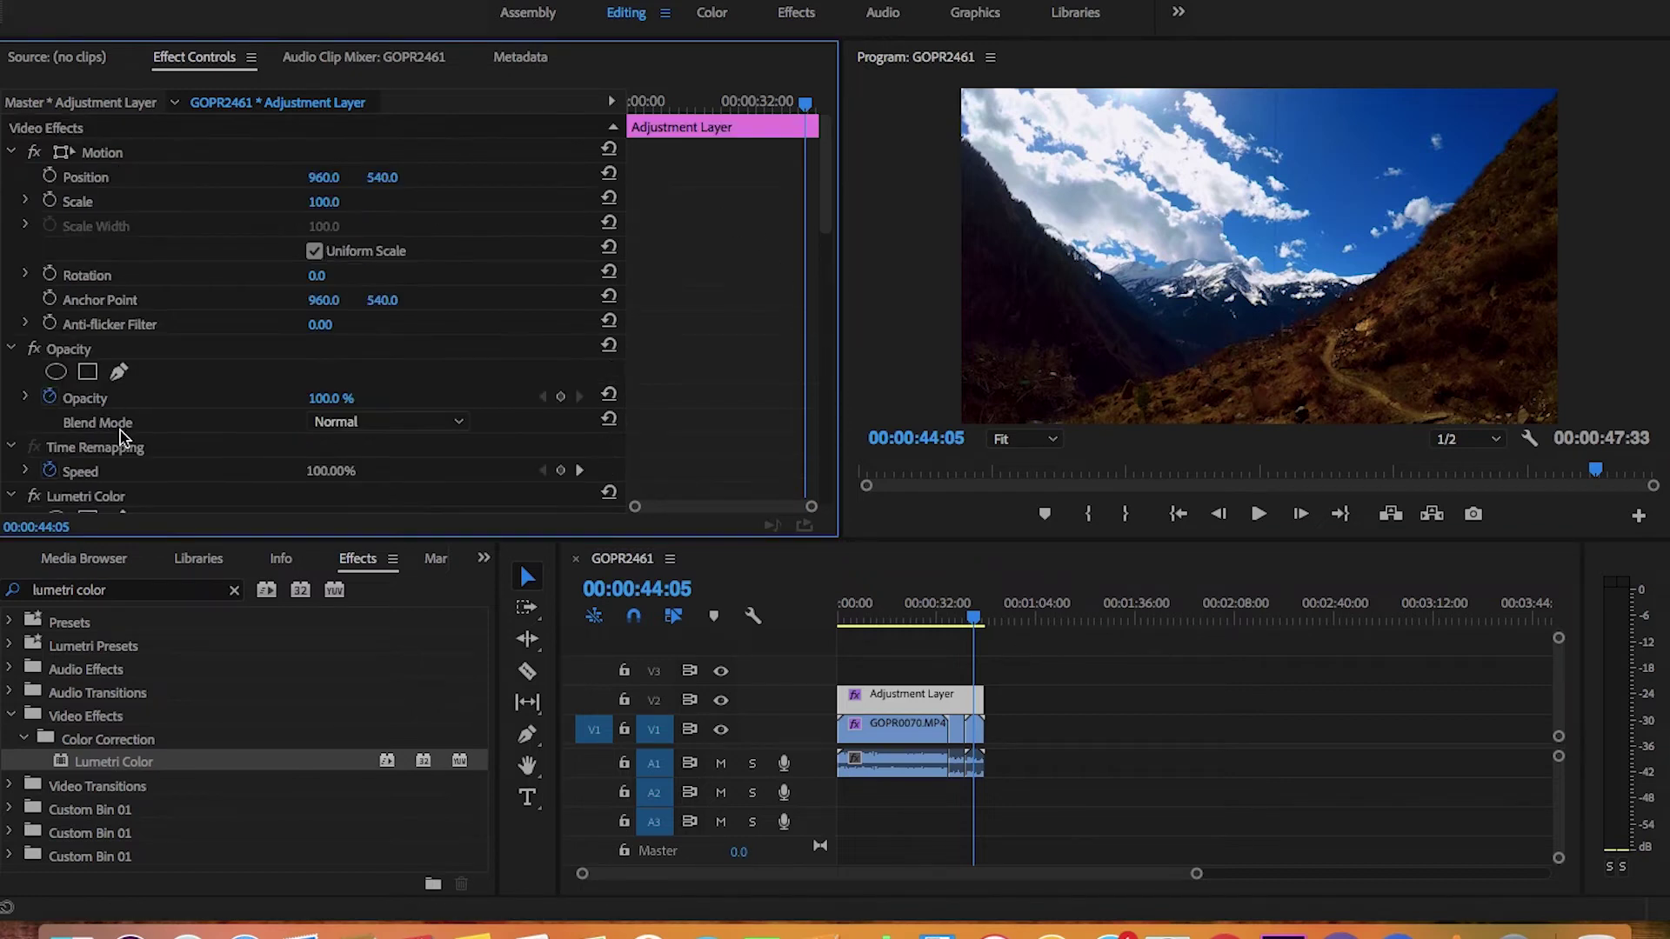
left_click(328, 399)
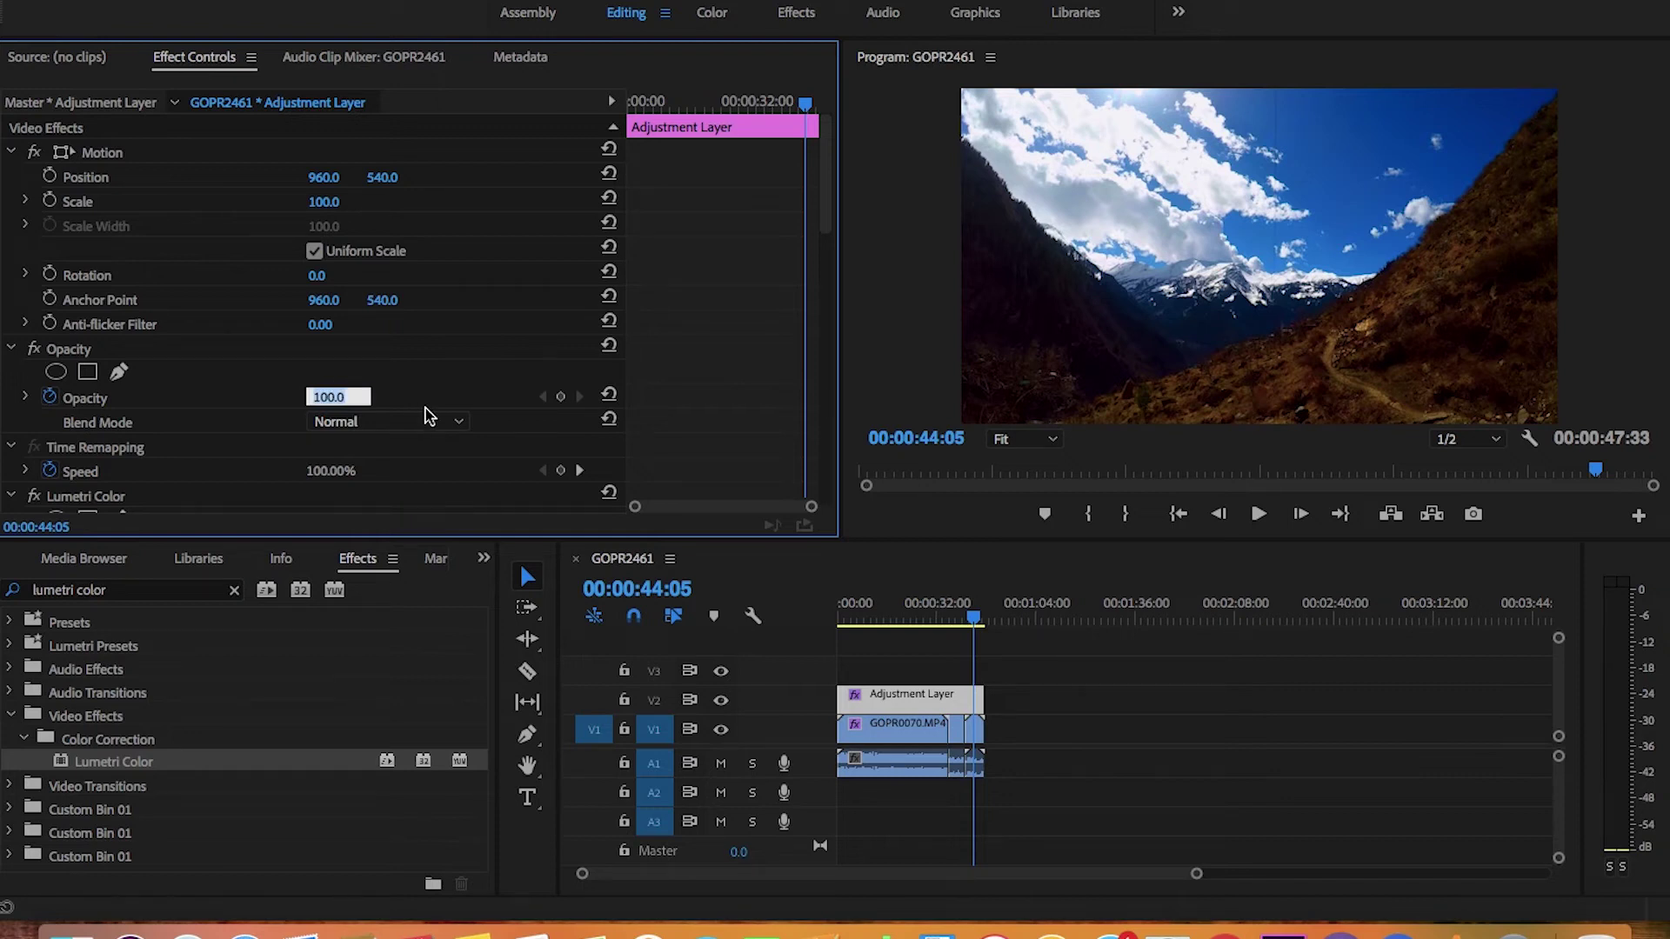
type("70")
key("Return")
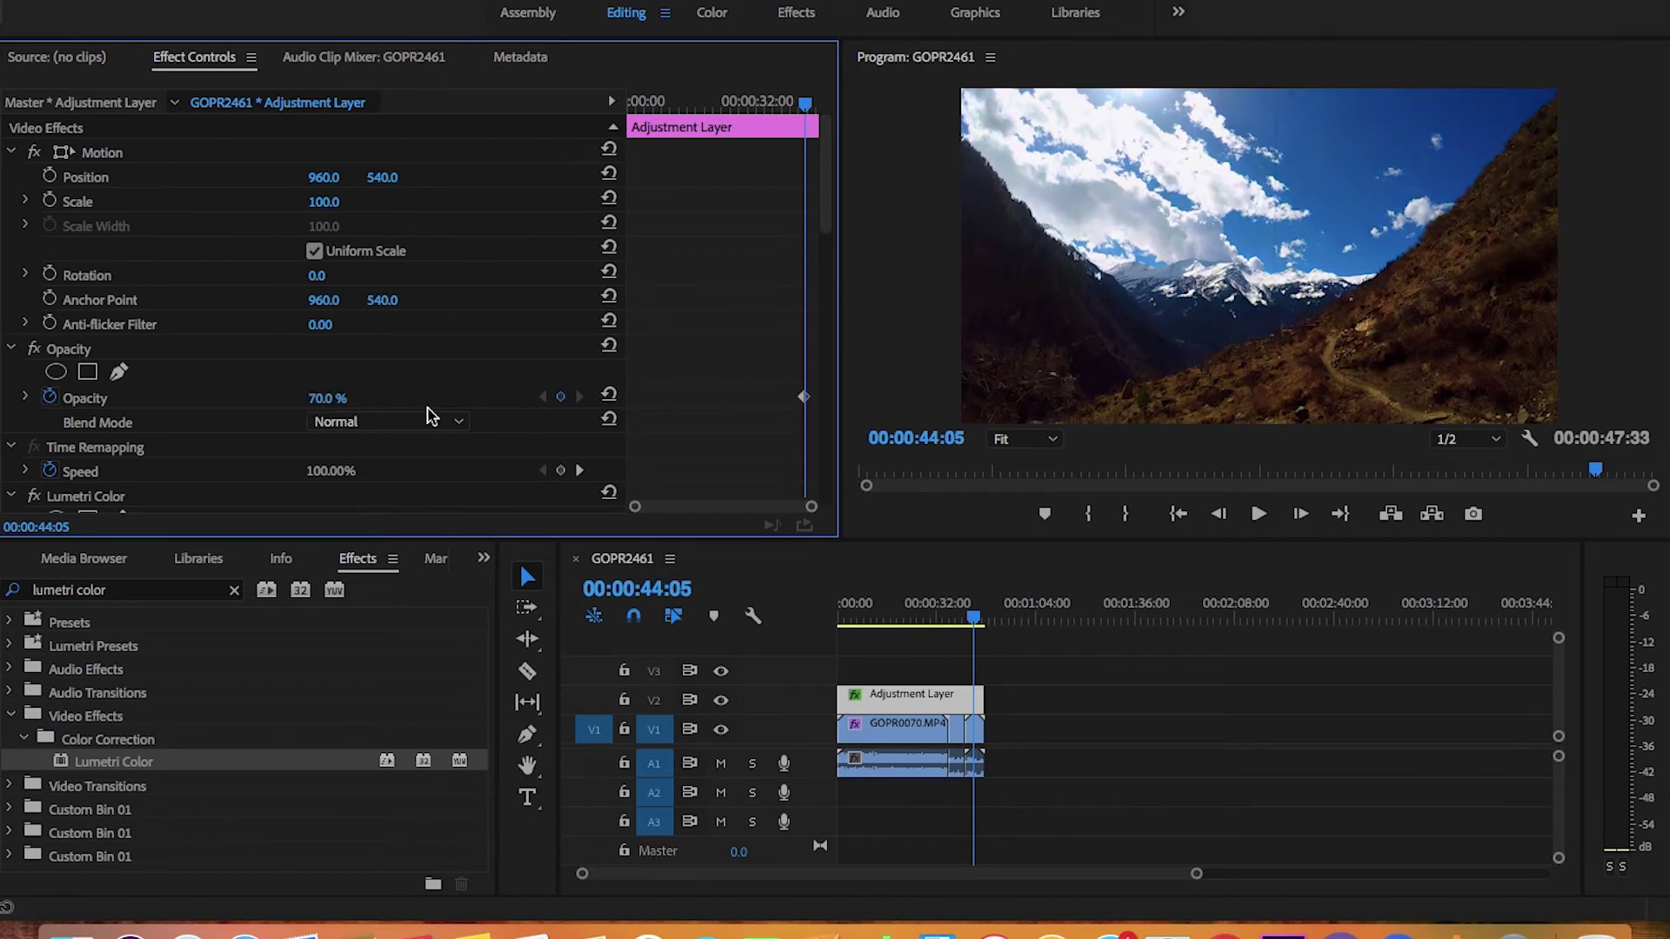
mouse_move(977, 619)
left_mouse_down()
mouse_move(932, 619)
mouse_move(973, 620)
left_mouse_up()
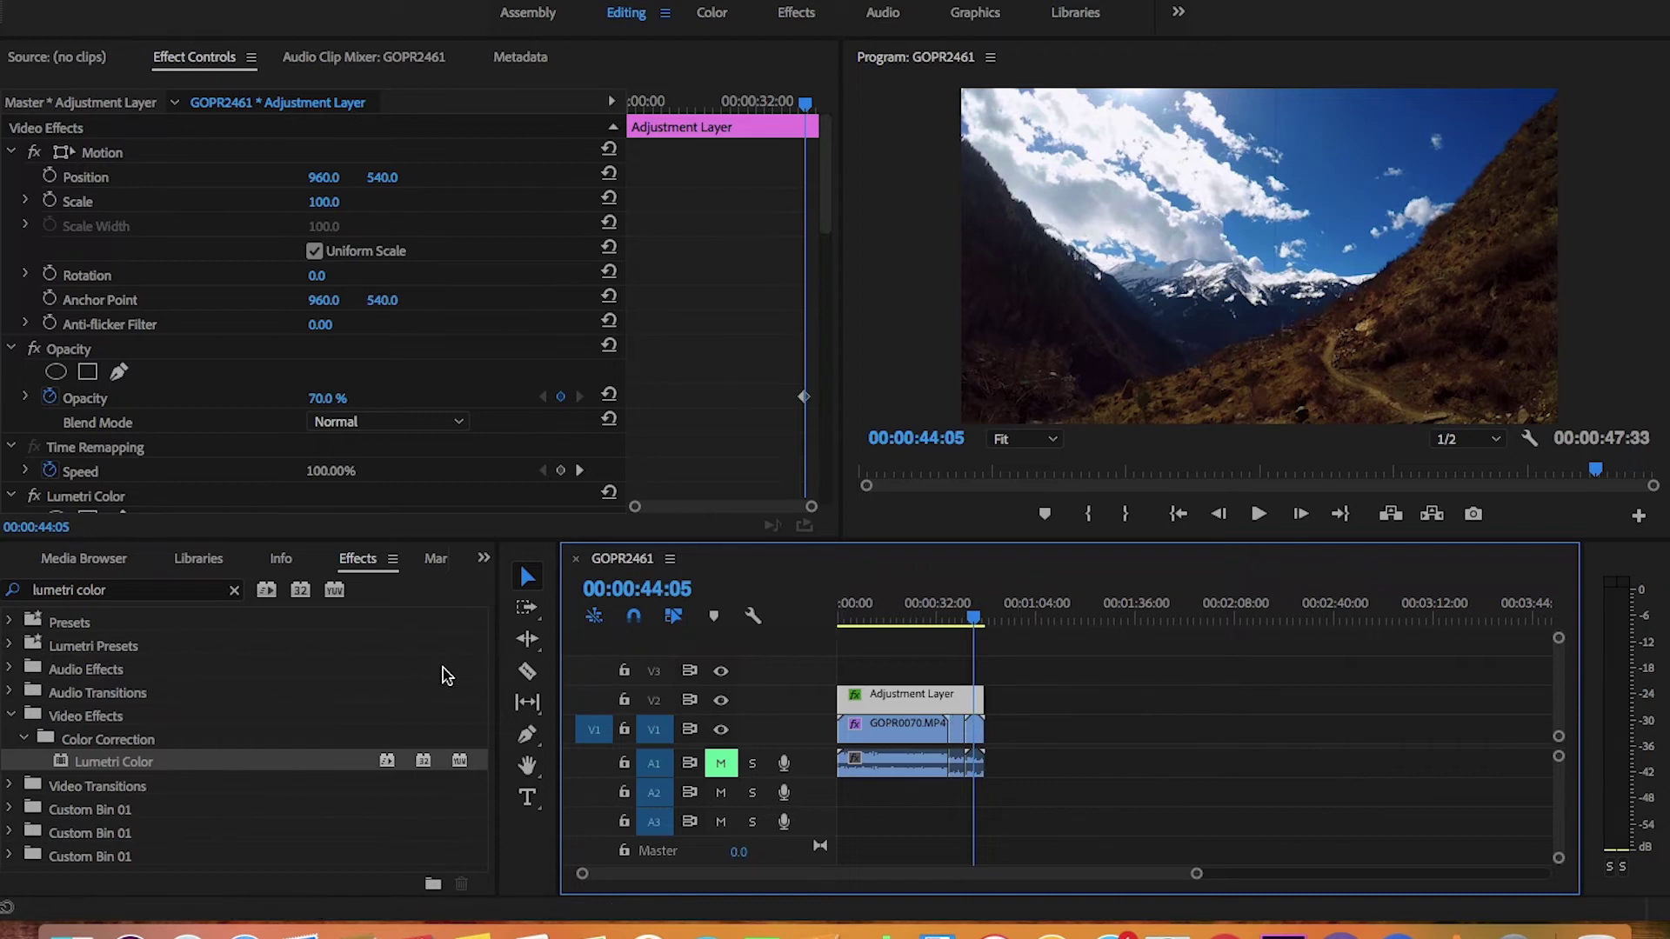
Split the adjustment layer with the Razor tool at the start of the last clip, and return to the Selection tool
left_click(527, 671)
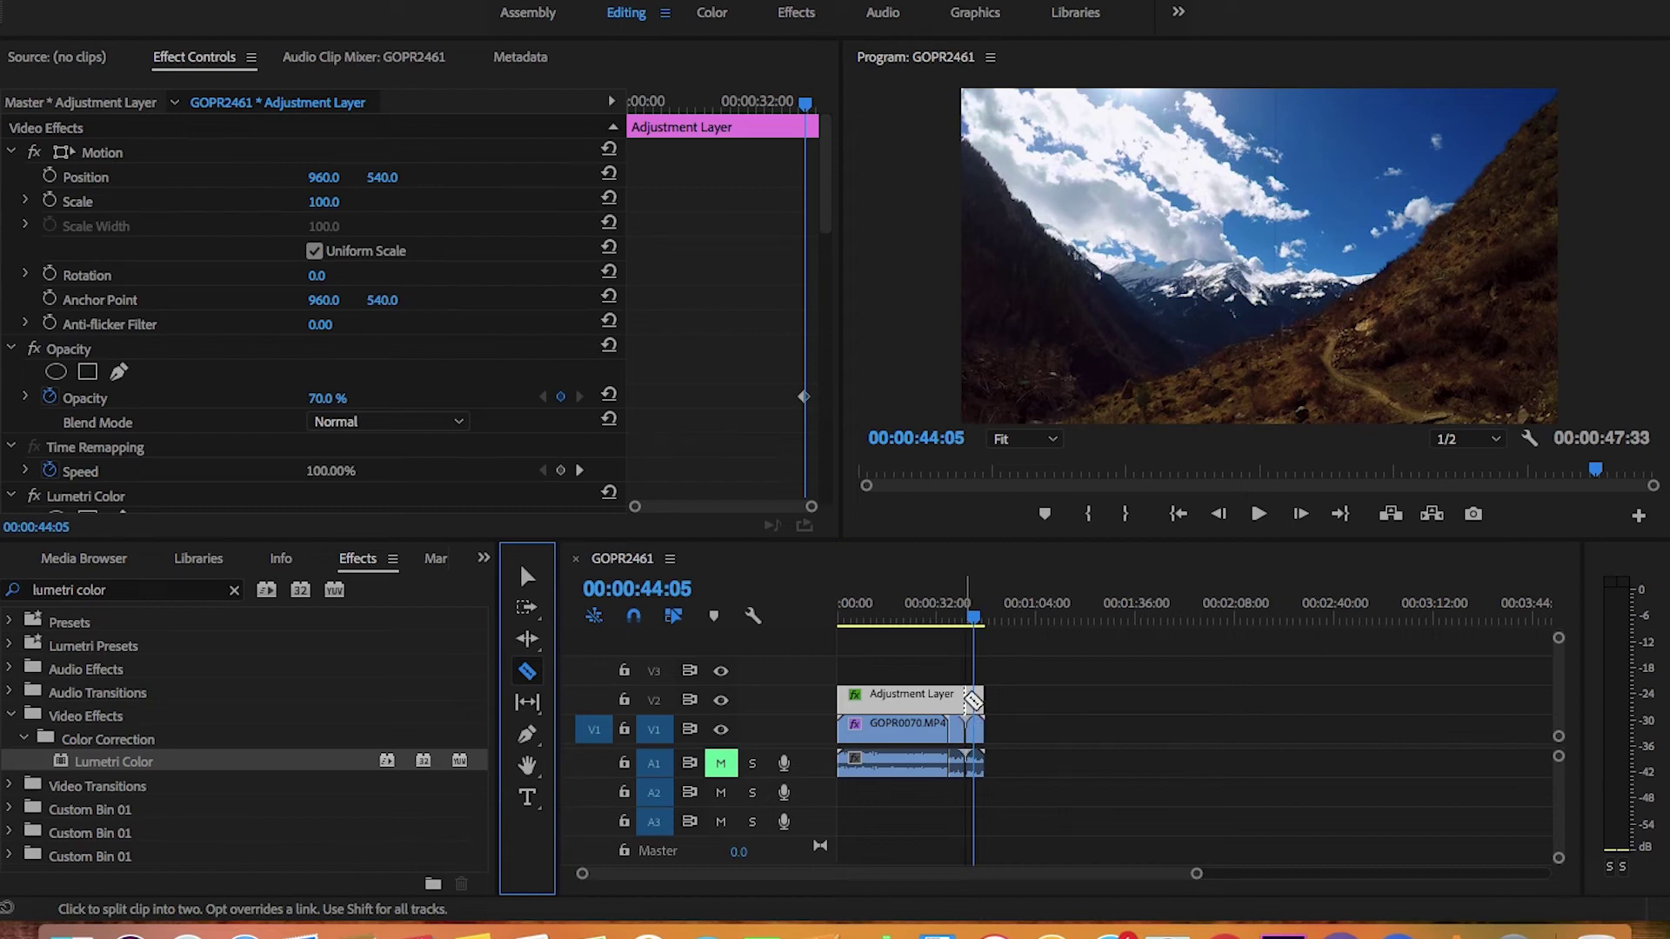
left_click(1294, 720)
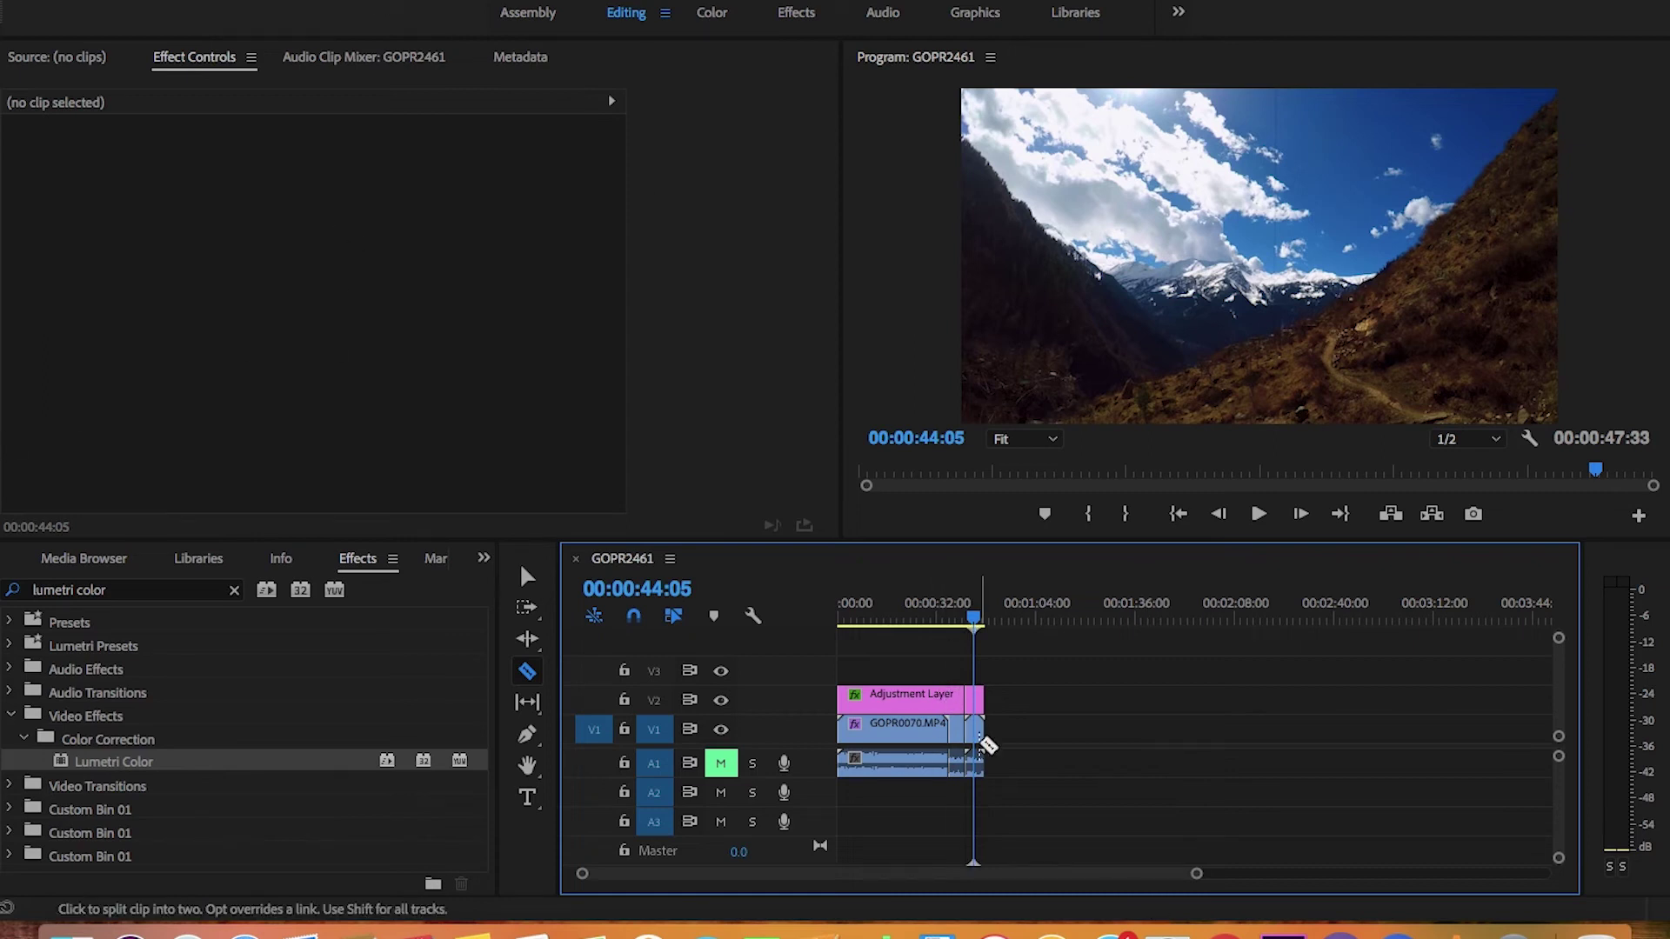
left_click(527, 576)
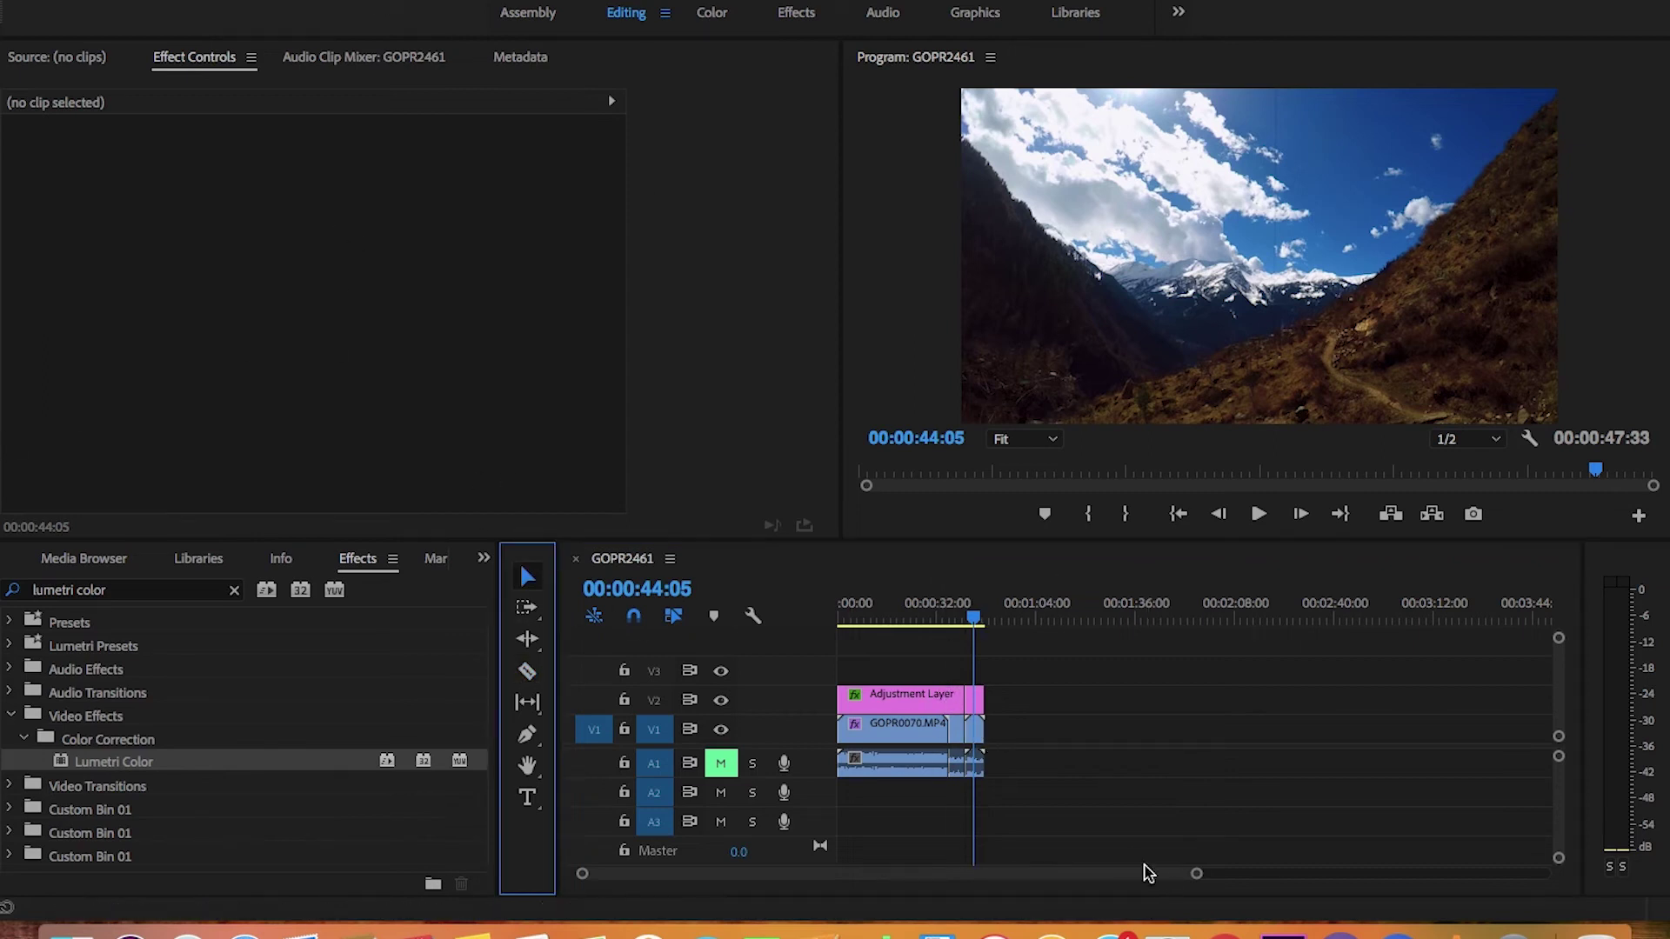
Correct the tone of the last clip, GOPR1395.MP4, with Lumetri Color: Shadows 76.8, Whites -26.3 and Blacks -3.2
left_click(978, 736)
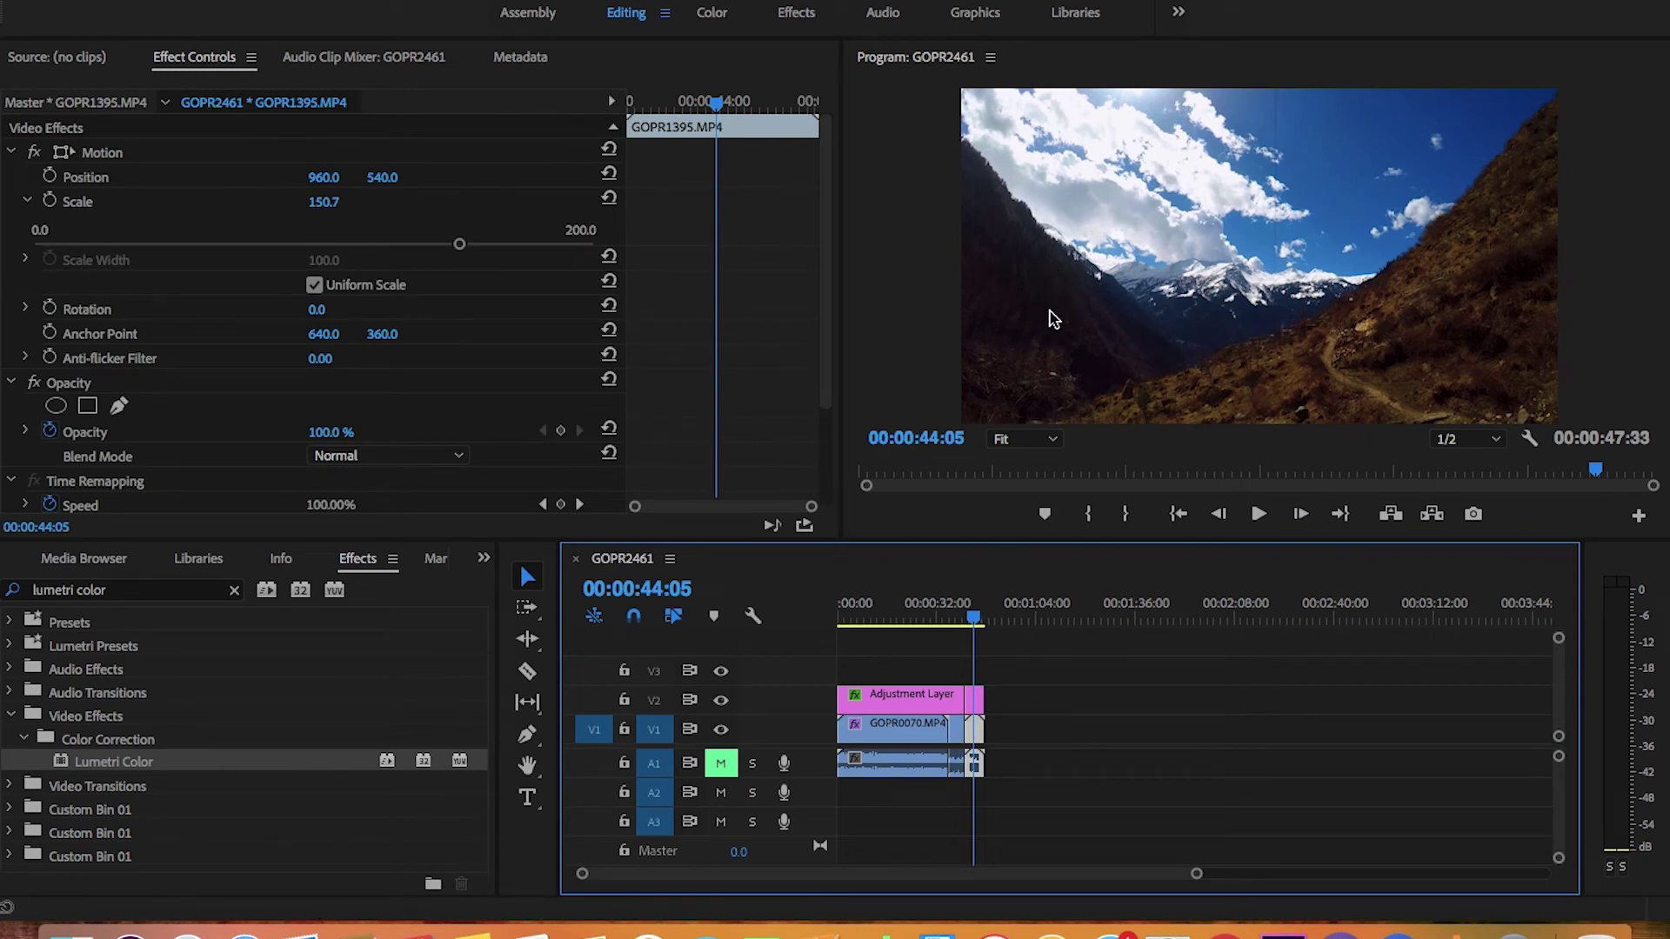
left_click(712, 14)
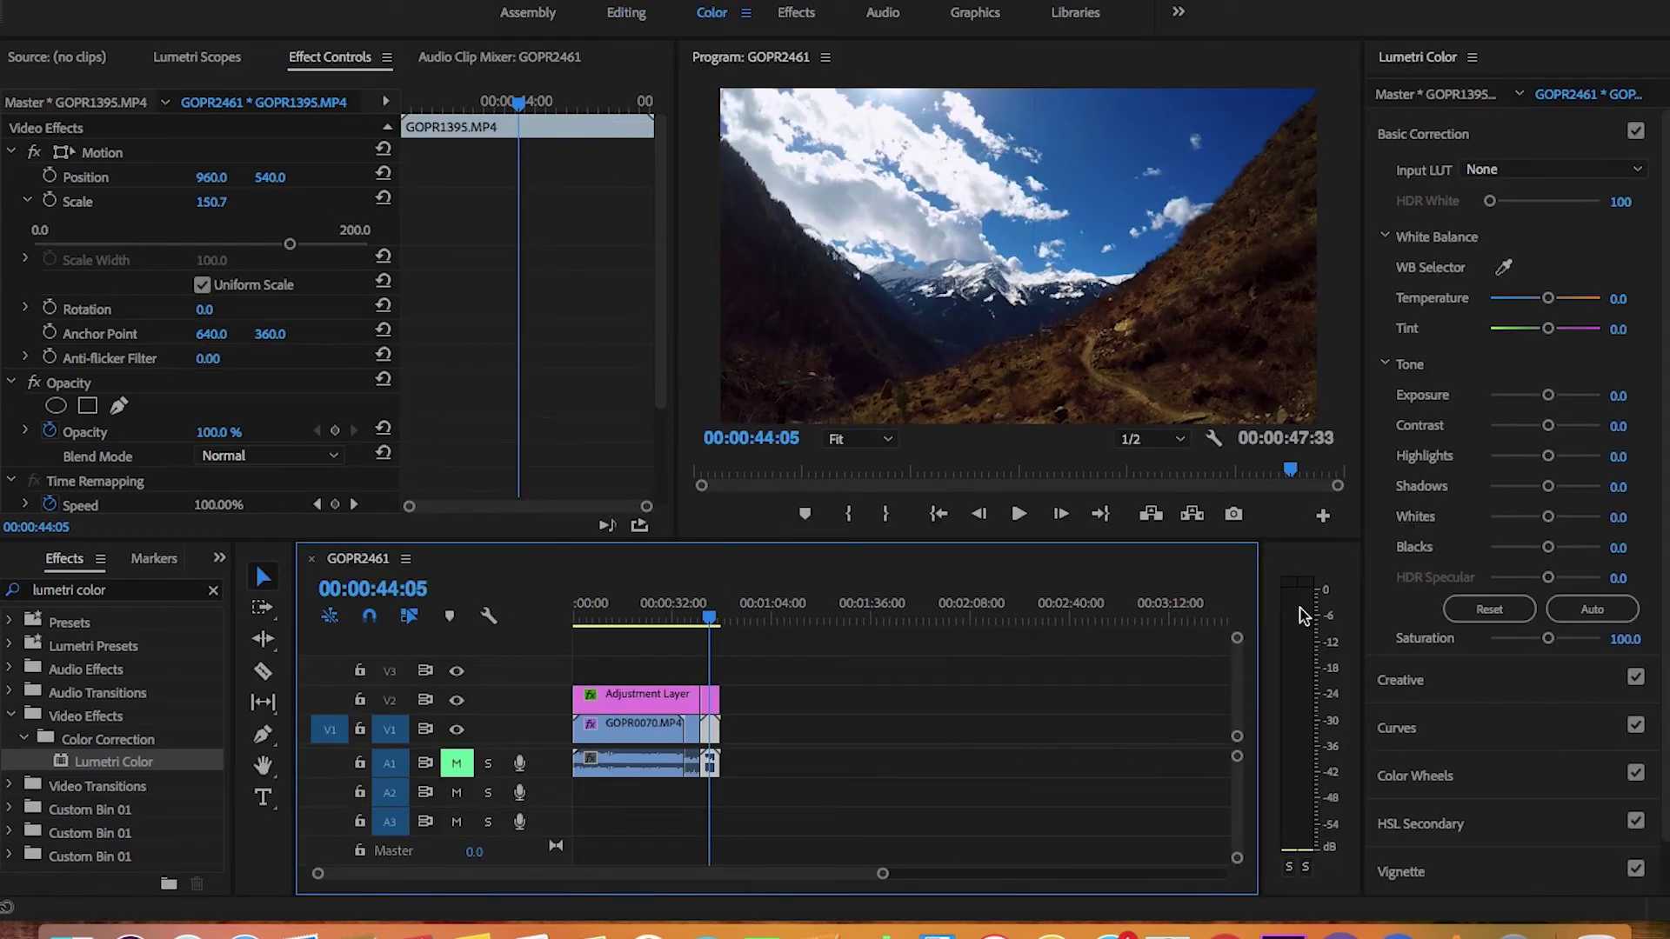
left_click_drag(1549, 488, 1585, 492)
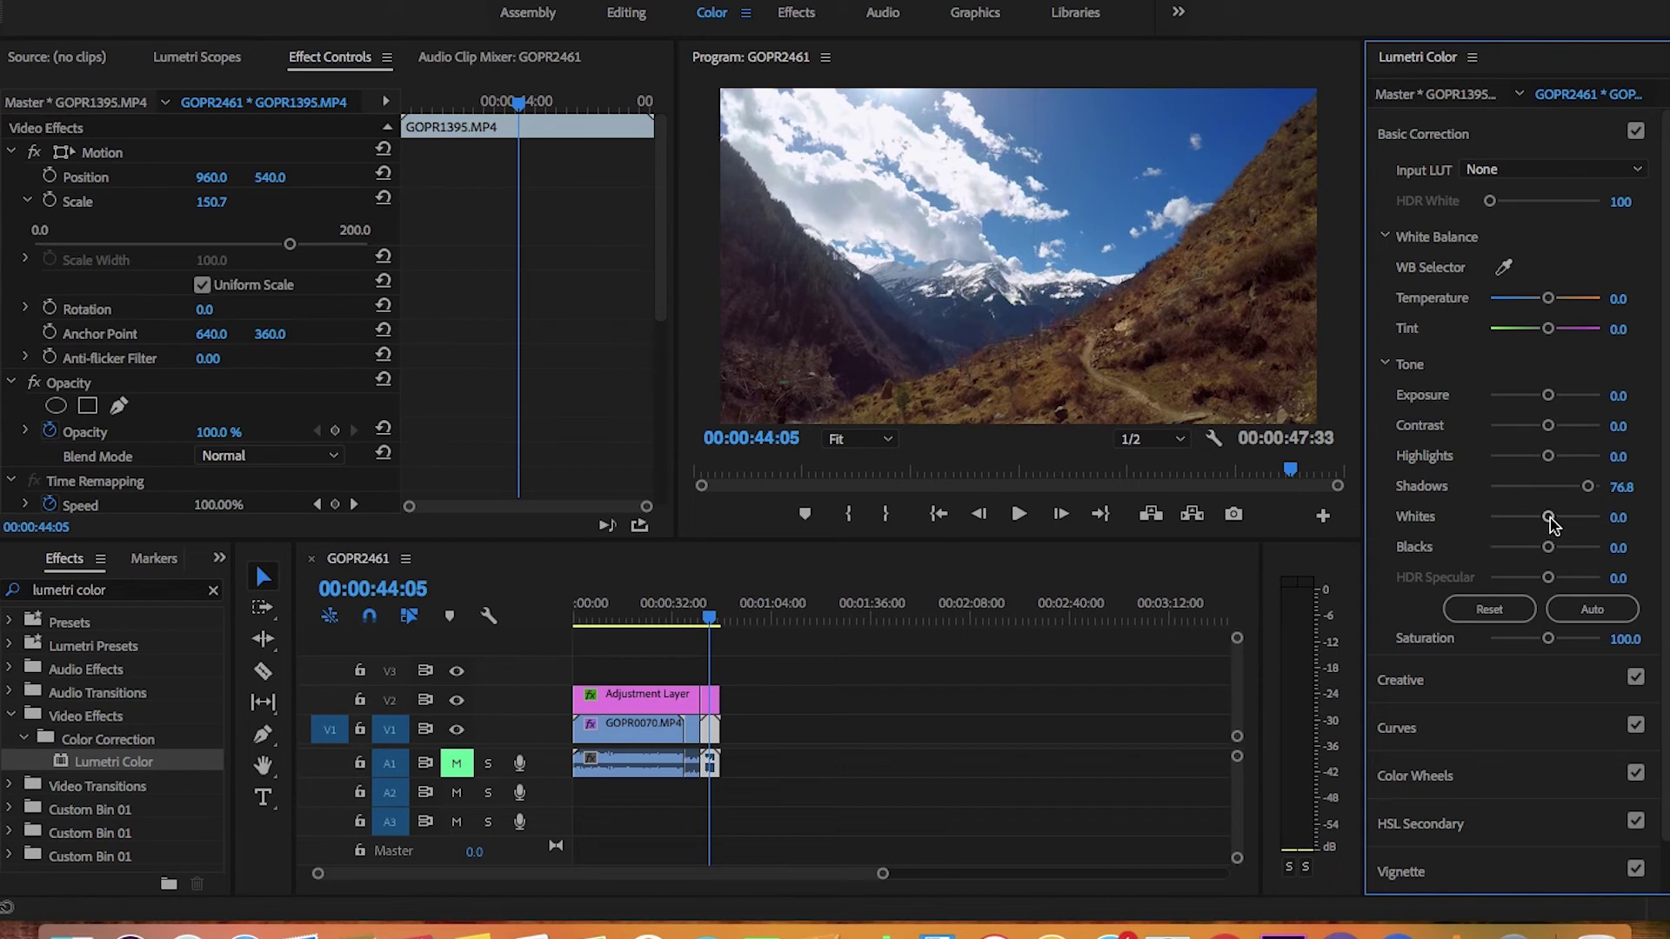
left_click_drag(1549, 518, 1532, 525)
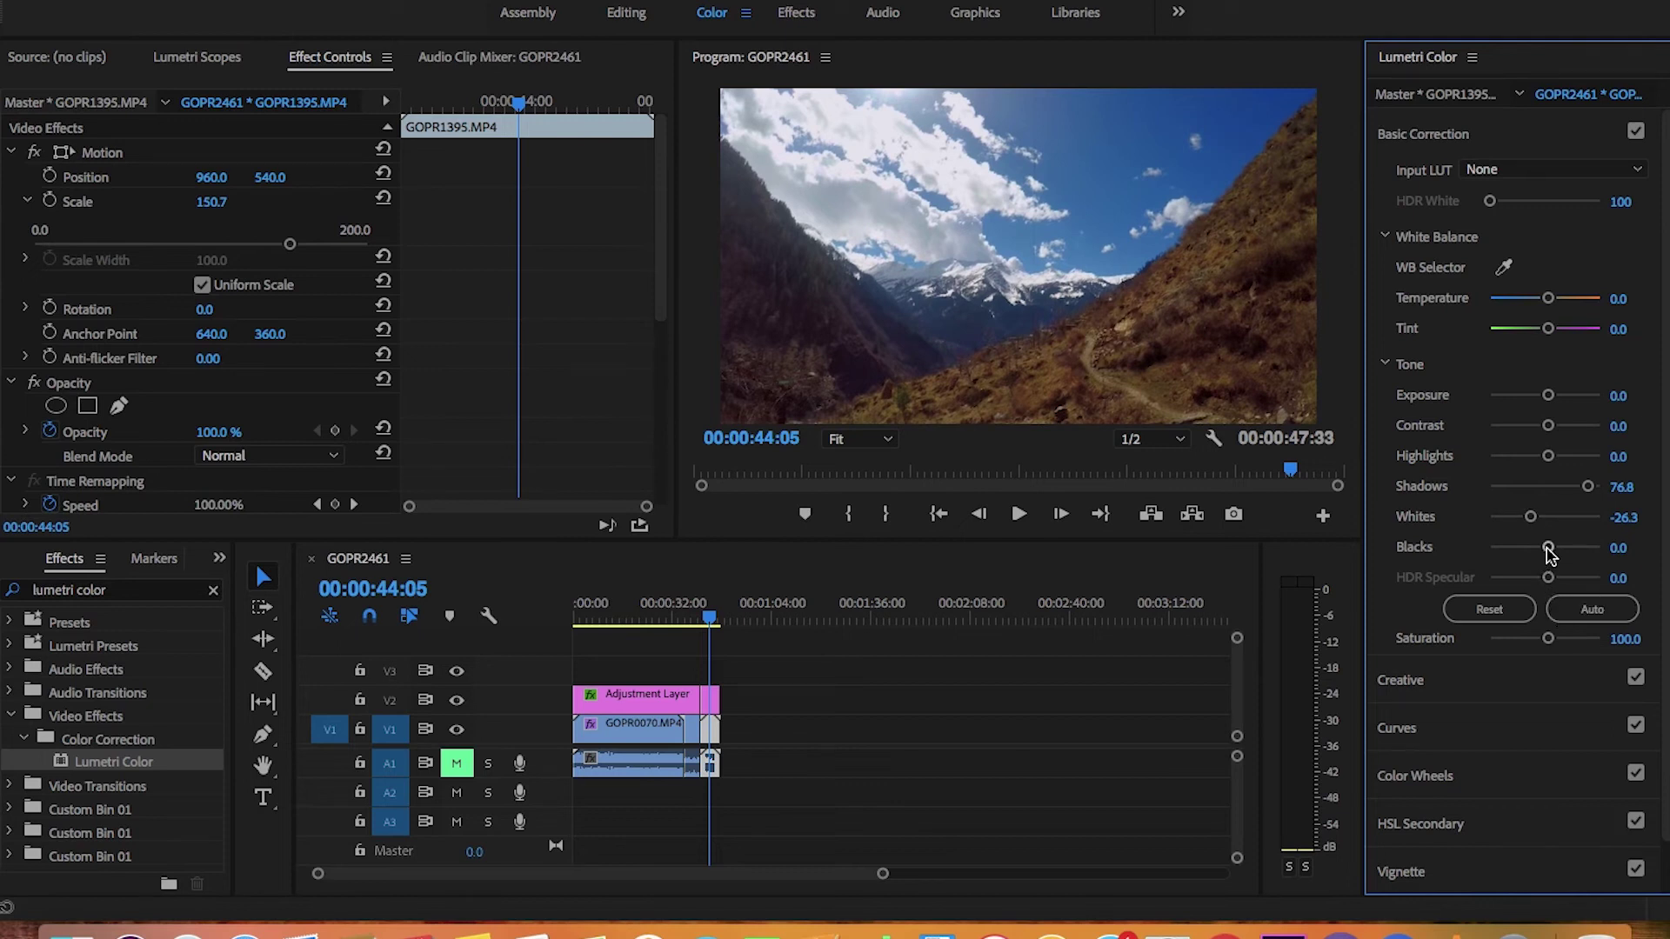
left_click_drag(1548, 550, 1541, 549)
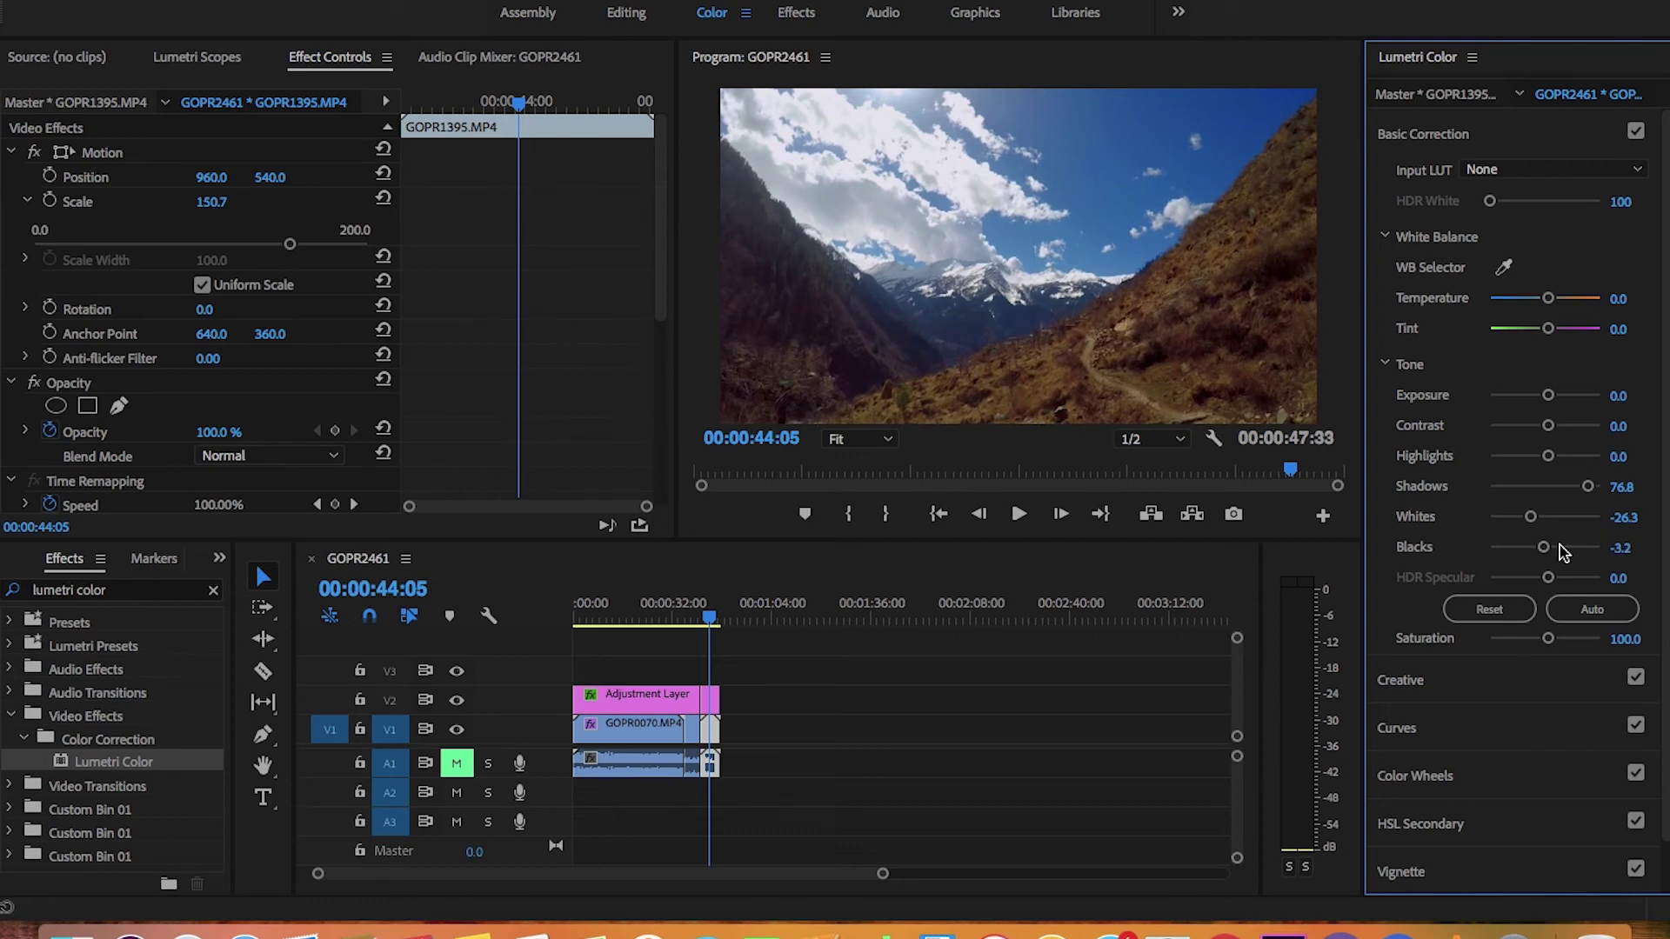